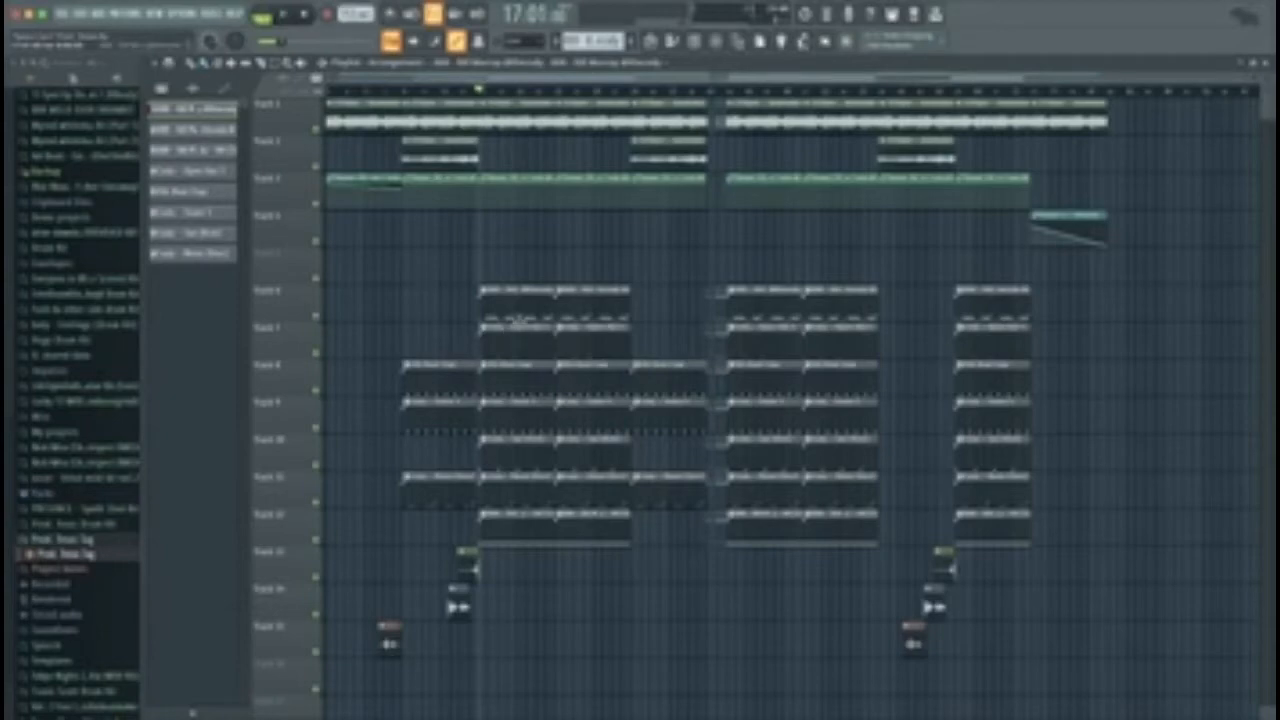
Open the 808 pattern's notes, return to the arrangement, and open the 808 channel's sampler settings from the channel rack.
{"action": "double_click", "coordinate": [516, 311]}
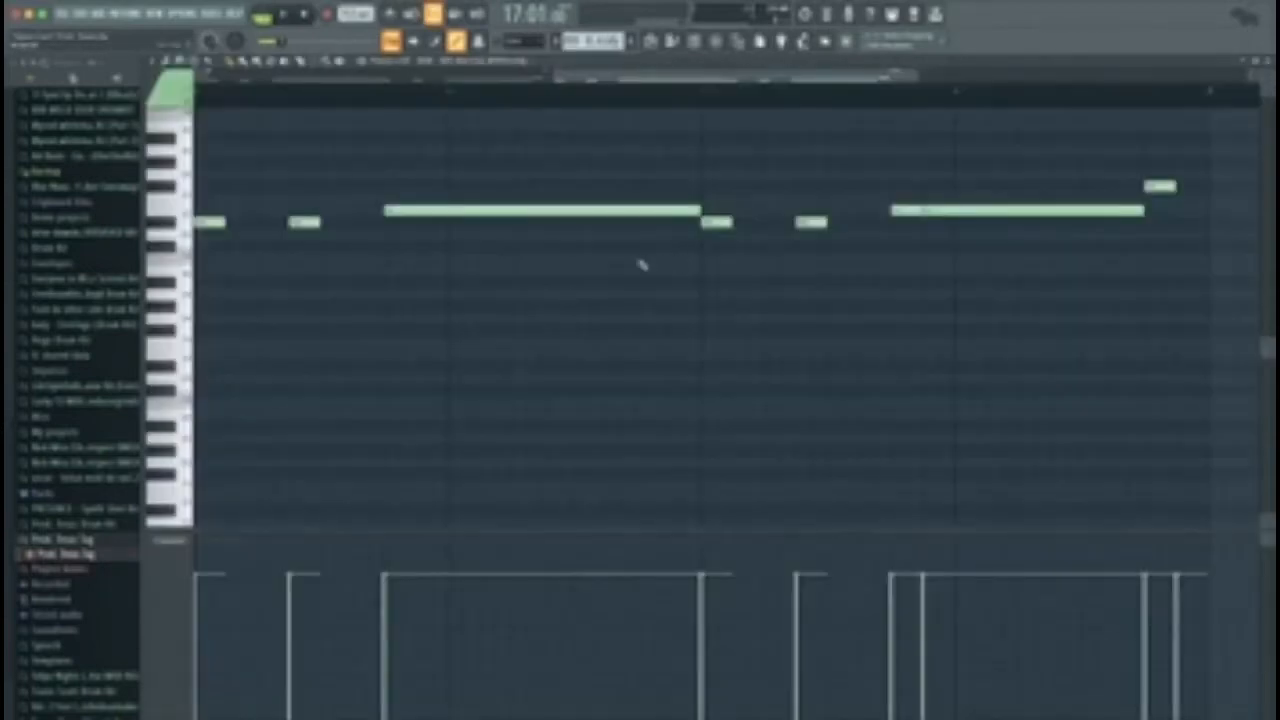
{"action": "left_click", "coordinate": [1268, 62]}
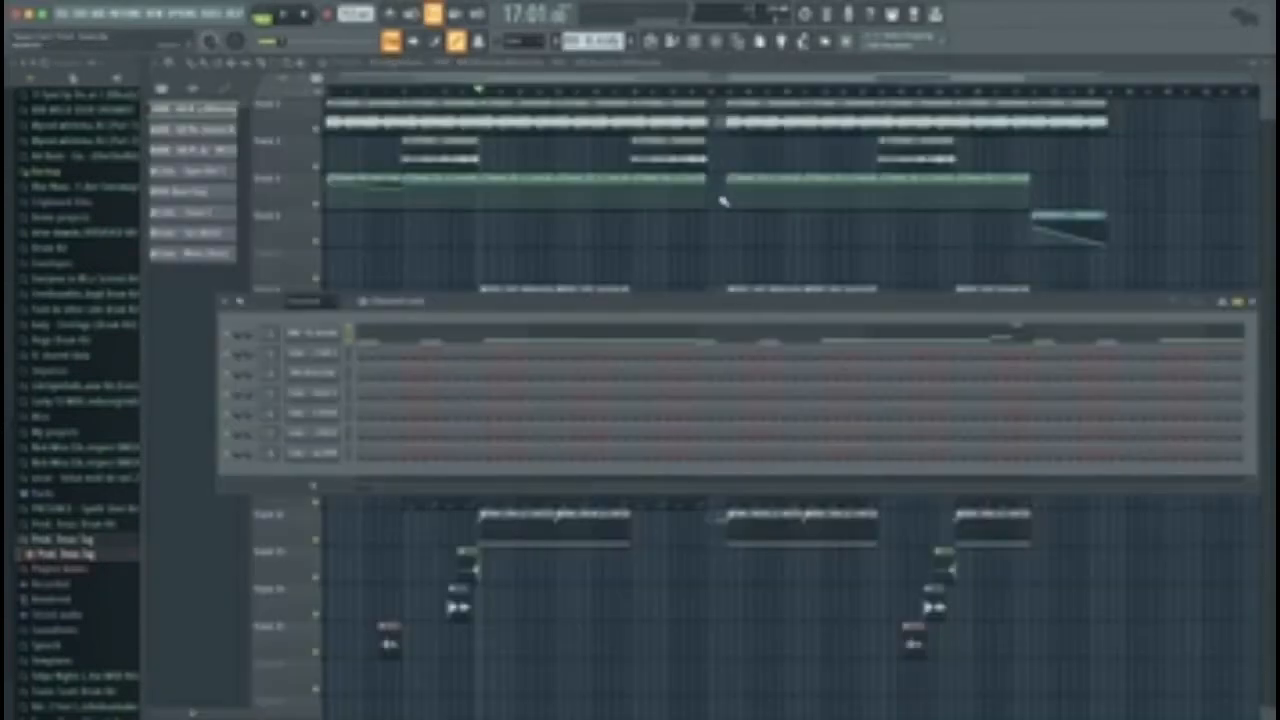
{"action": "mouse_move", "coordinate": [485, 306]}
{"action": "left_mouse_down"}
{"action": "mouse_move", "coordinate": [465, 270]}
{"action": "mouse_move", "coordinate": [470, 287]}
{"action": "left_mouse_up"}
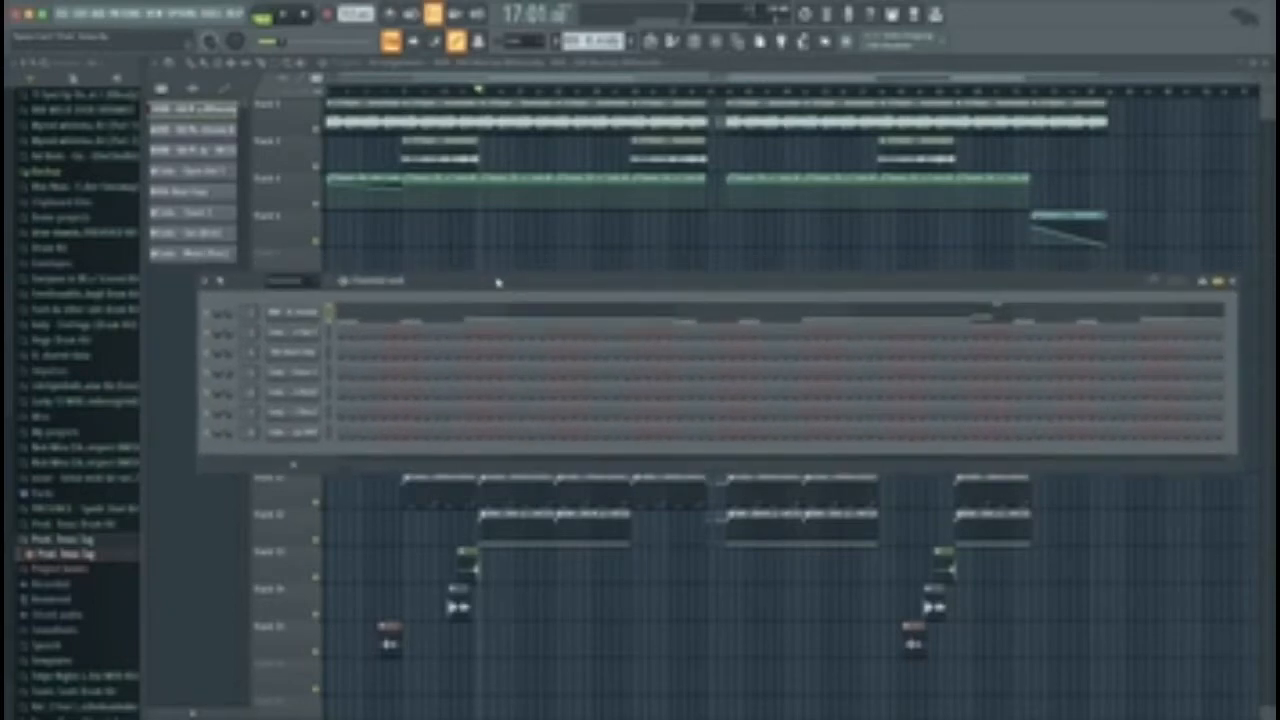
{"action": "left_click", "coordinate": [307, 318]}
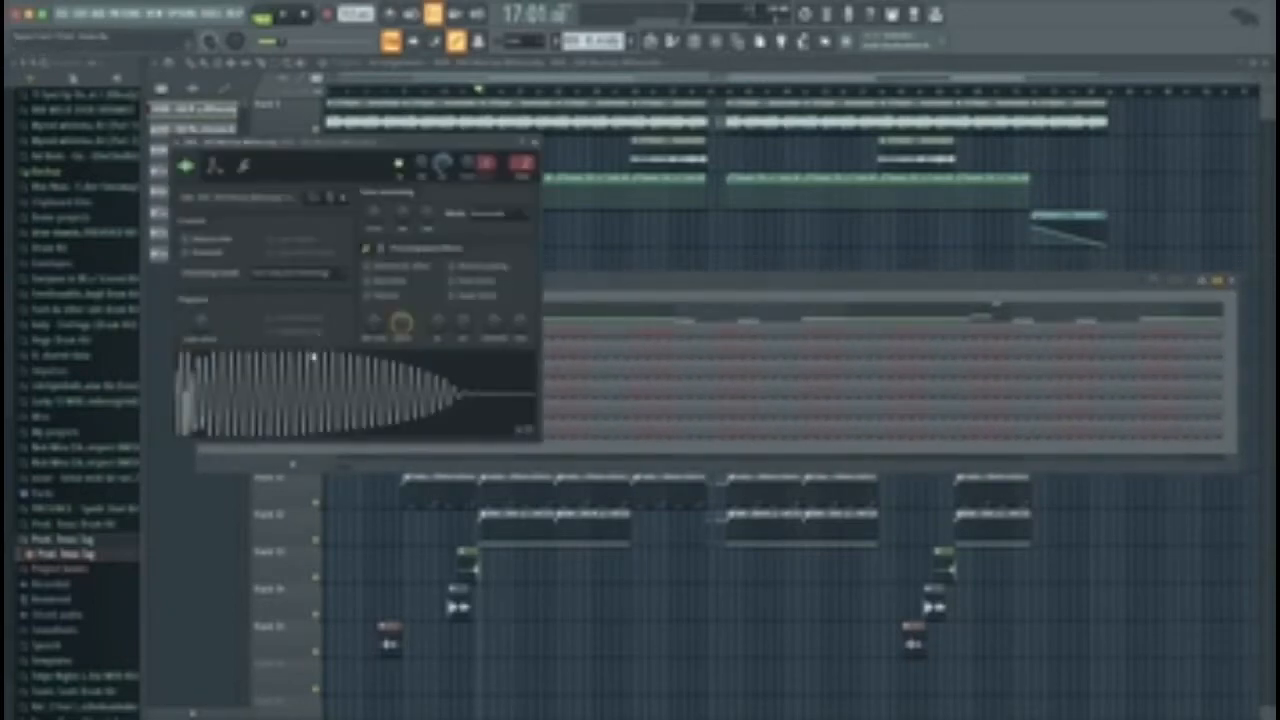
{"action": "left_click_drag", "start_coordinate": [414, 152], "coordinate": [445, 158]}
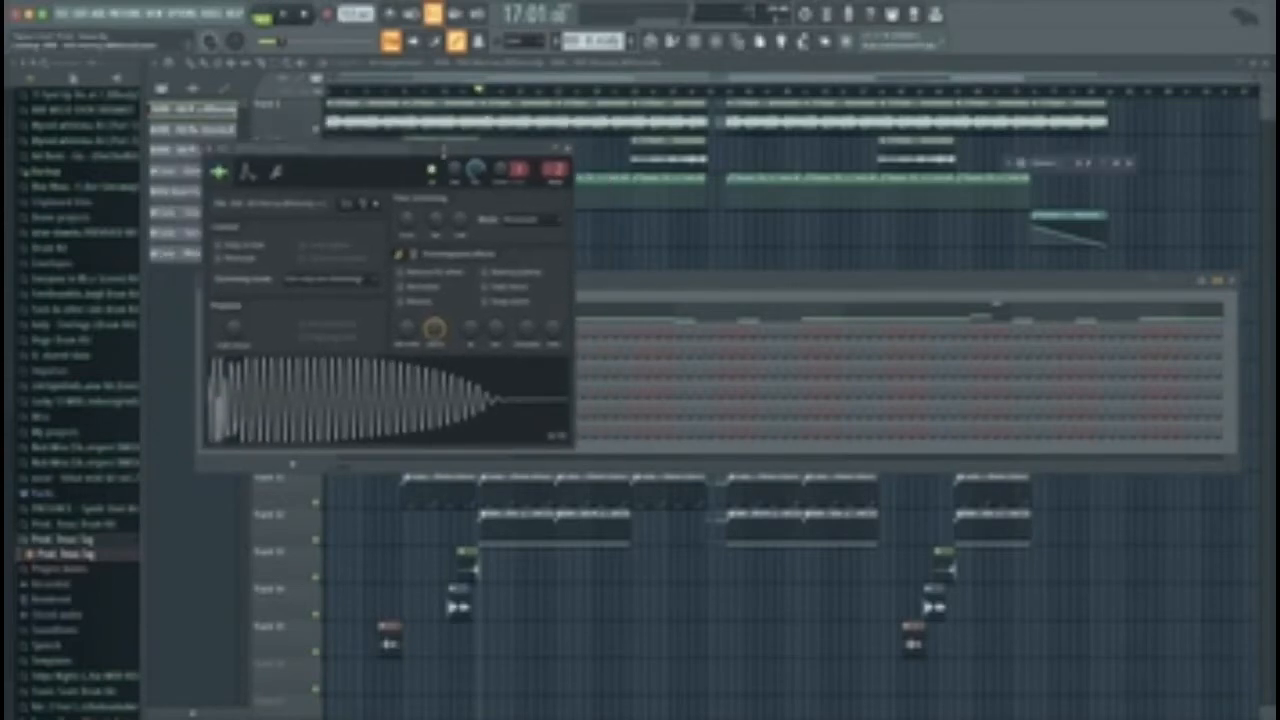
Load the 808 sample into the Edison audio editor and detect its pitch regions.
{"action": "left_click", "coordinate": [1108, 168]}
{"action": "mouse_move", "coordinate": [994, 165]}
{"action": "left_mouse_down"}
{"action": "mouse_move", "coordinate": [1004, 143]}
{"action": "mouse_move", "coordinate": [986, 157]}
{"action": "left_mouse_up"}
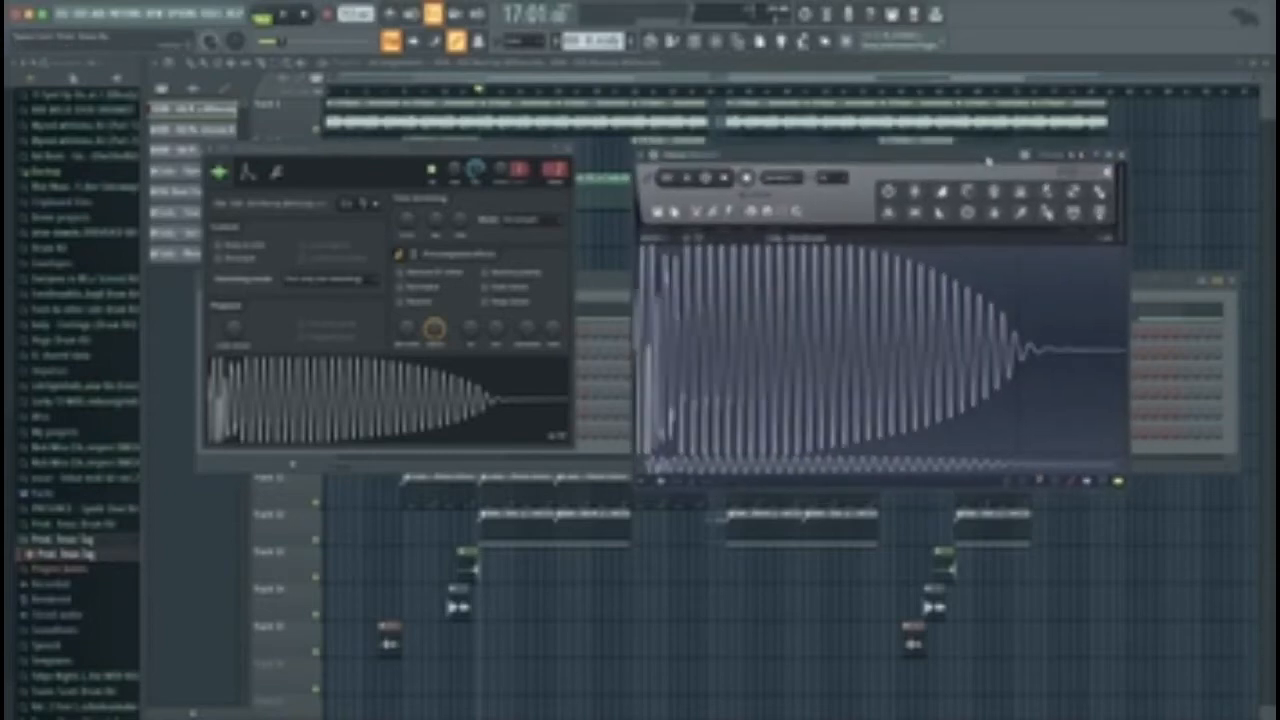
{"action": "left_click", "coordinate": [729, 213]}
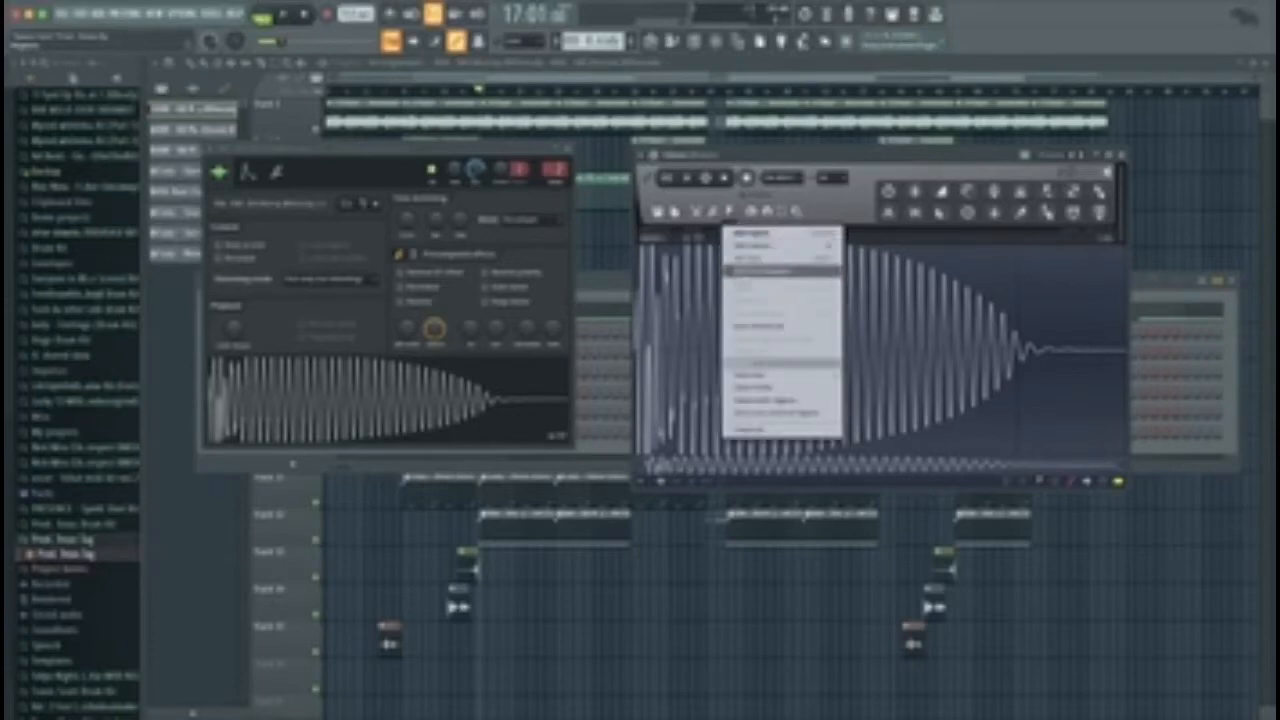
{"action": "left_click", "coordinate": [780, 401]}
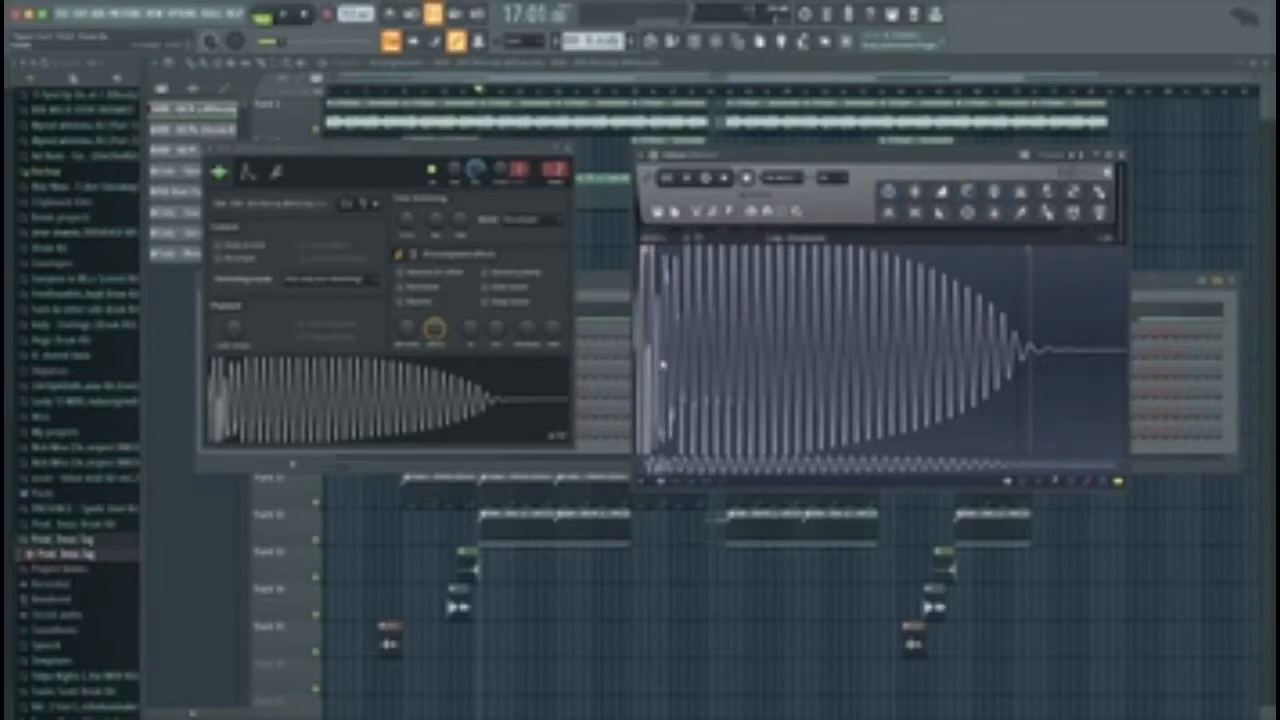
Examine the start and sustained body of the 808 waveform in Edison, and close the editor.
{"action": "scroll", "coordinate": [662, 366], "scroll_direction": "up", "scroll_amount": 5}
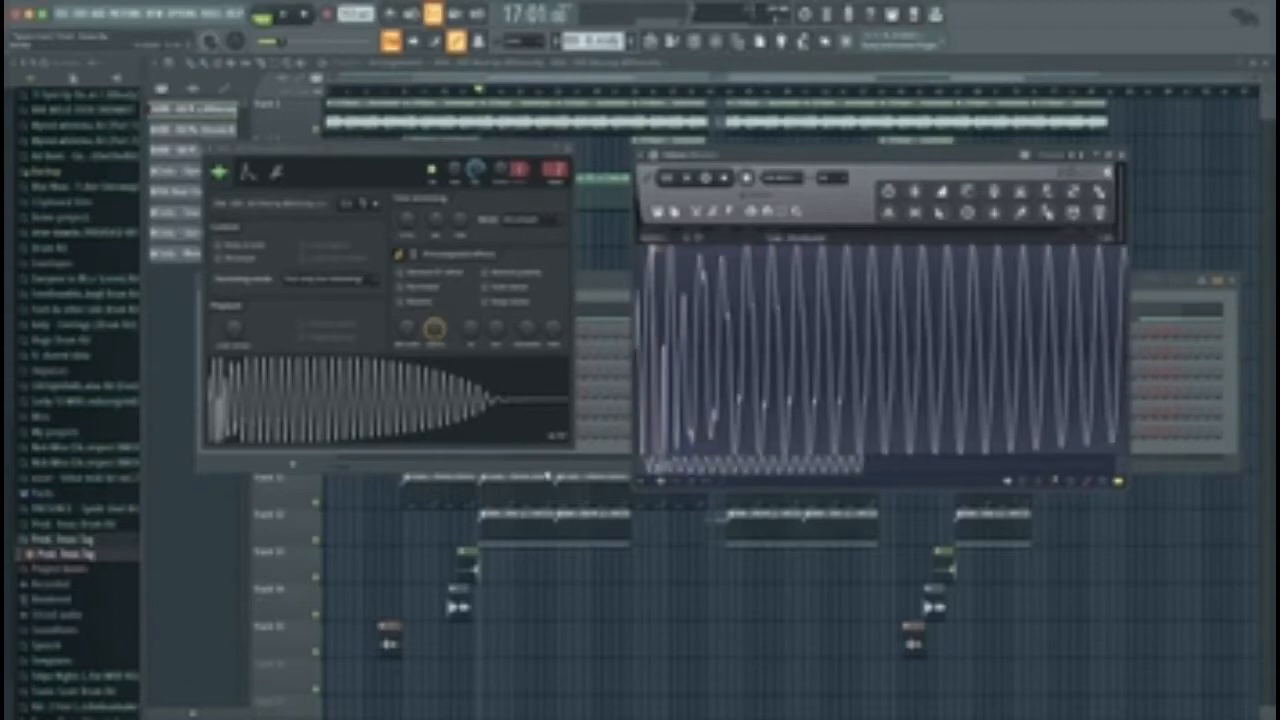
{"action": "scroll", "coordinate": [662, 270], "scroll_direction": "up", "scroll_amount": 4}
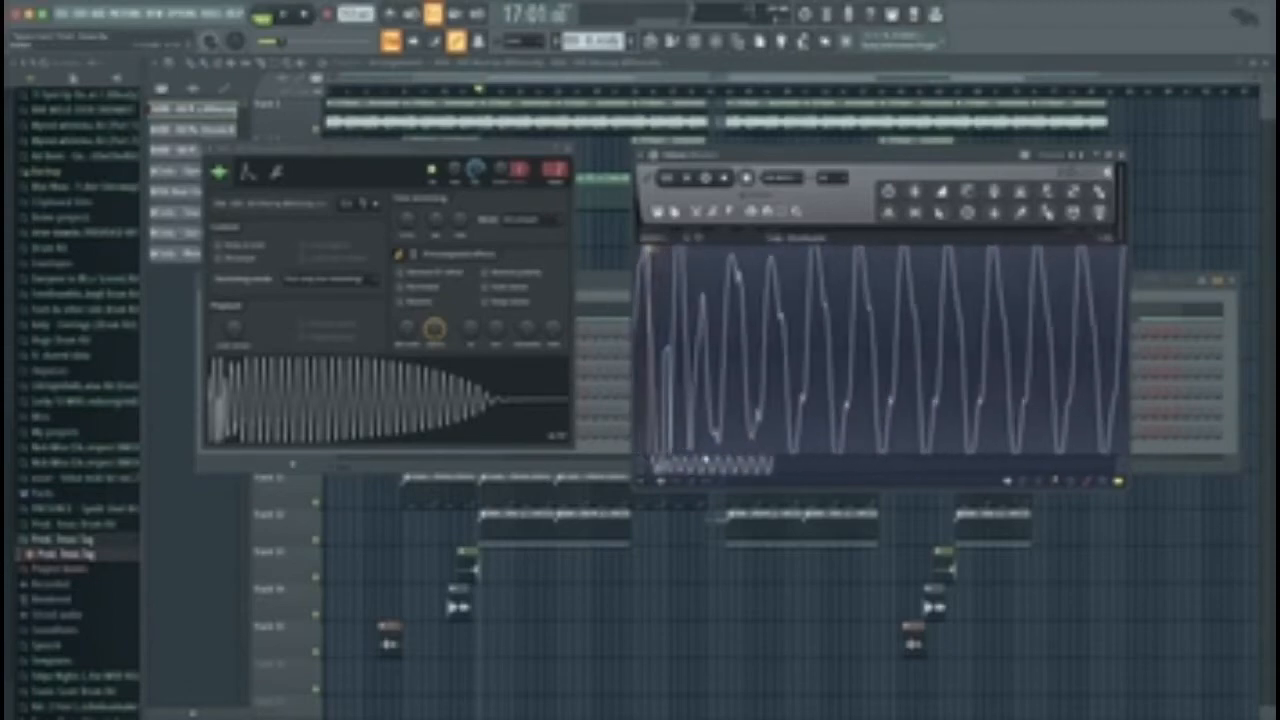
{"action": "scroll", "coordinate": [660, 340], "scroll_direction": "up", "scroll_amount": 1}
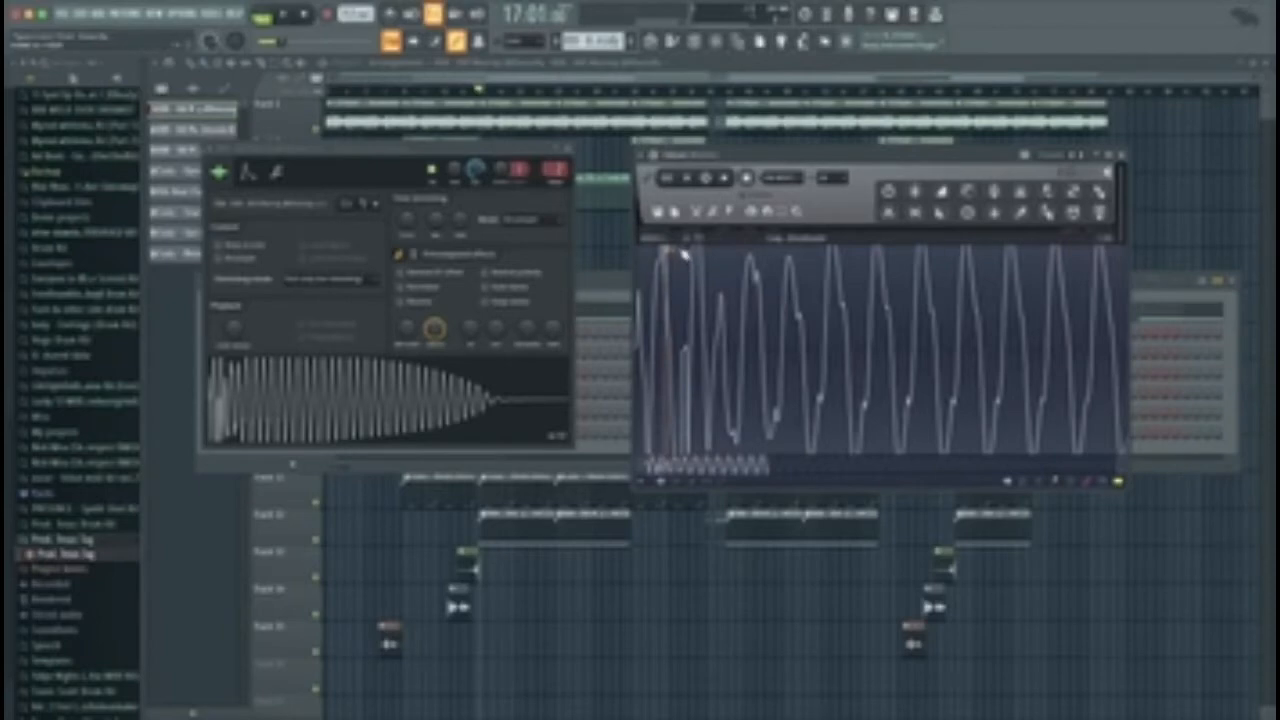
{"action": "scroll", "coordinate": [702, 342], "scroll_direction": "down", "scroll_amount": 5}
{"action": "scroll", "coordinate": [702, 342], "scroll_direction": "down", "scroll_amount": 1}
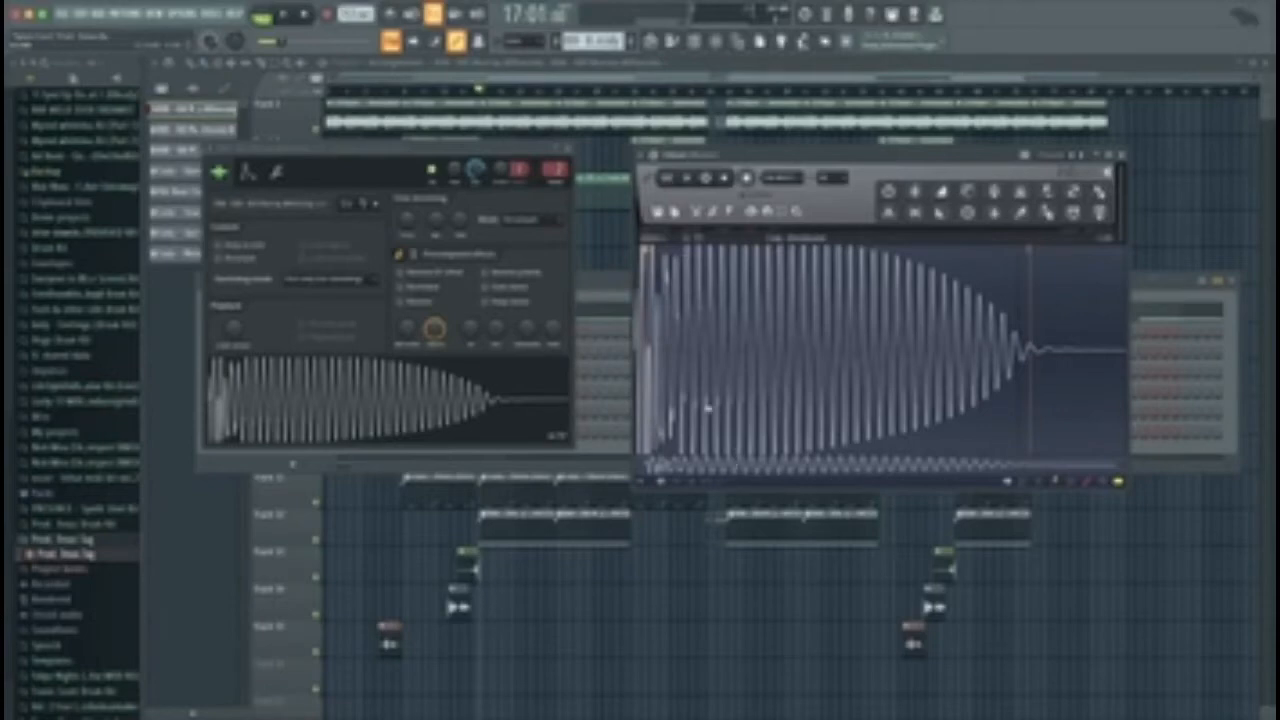
{"action": "right_click", "coordinate": [656, 383]}
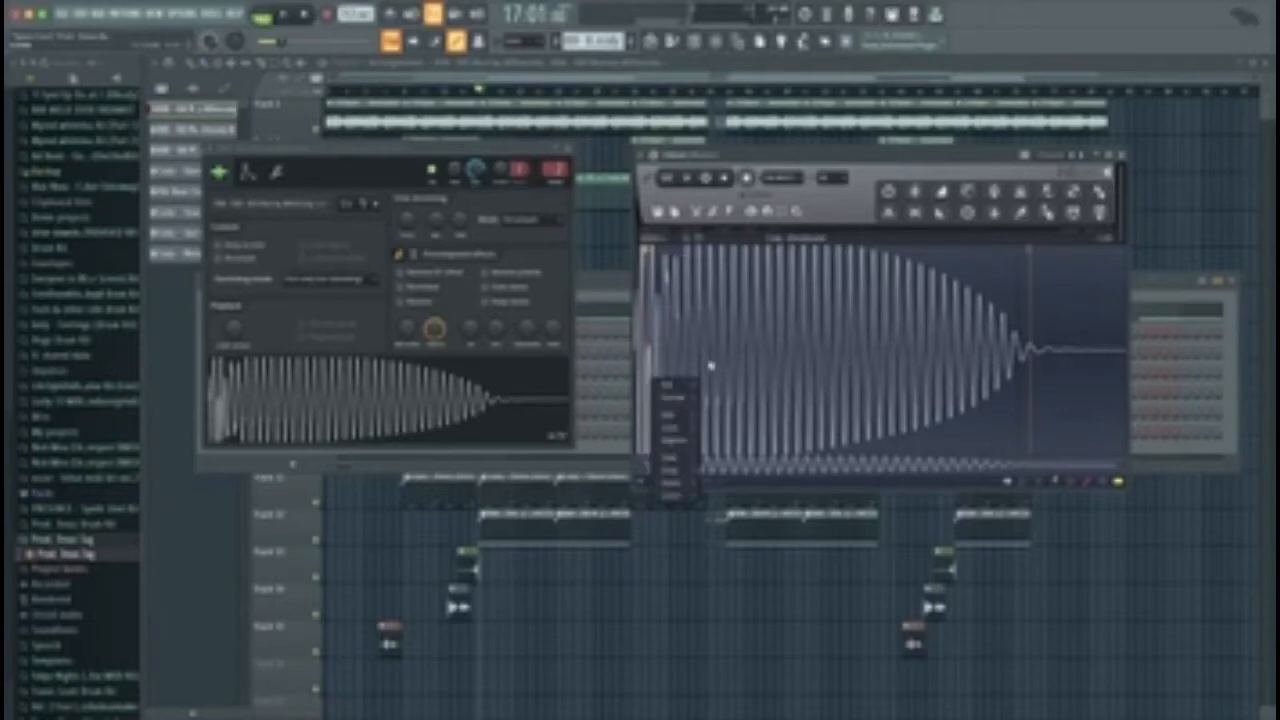
{"action": "left_click", "coordinate": [709, 362]}
{"action": "left_click_drag", "start_coordinate": [664, 362], "coordinate": [1012, 360]}
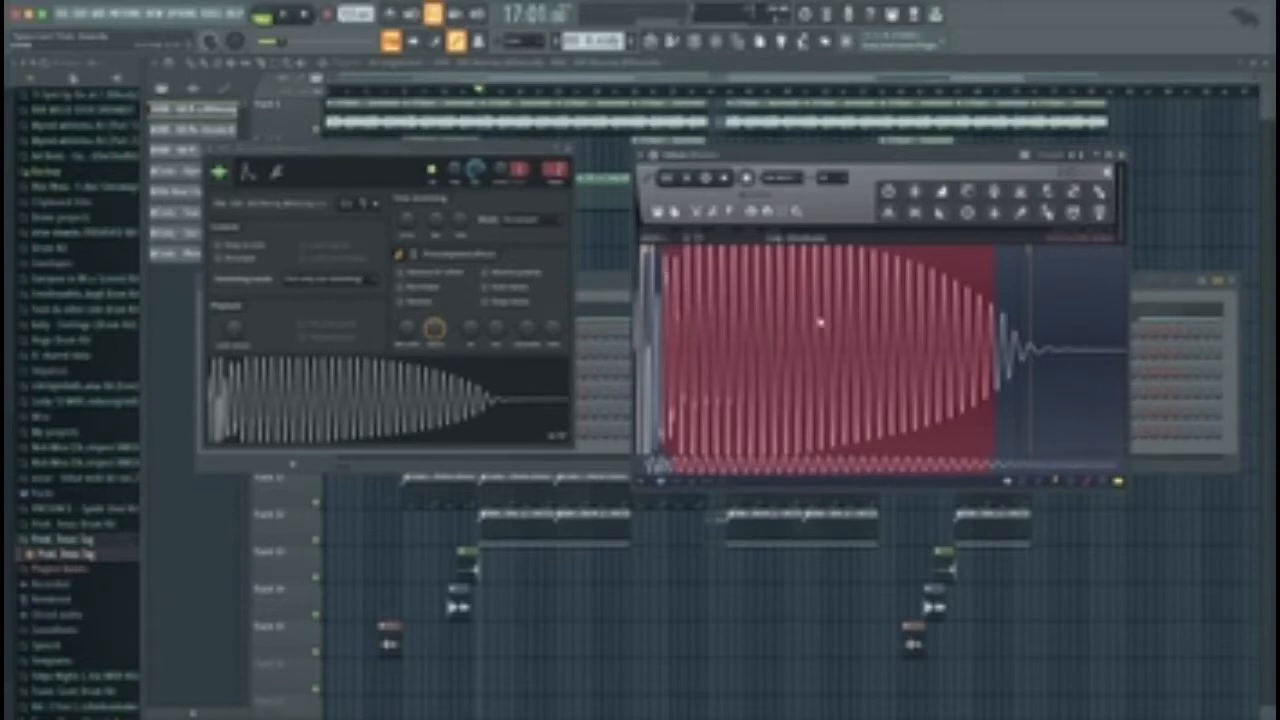
{"action": "left_click", "coordinate": [1121, 156]}
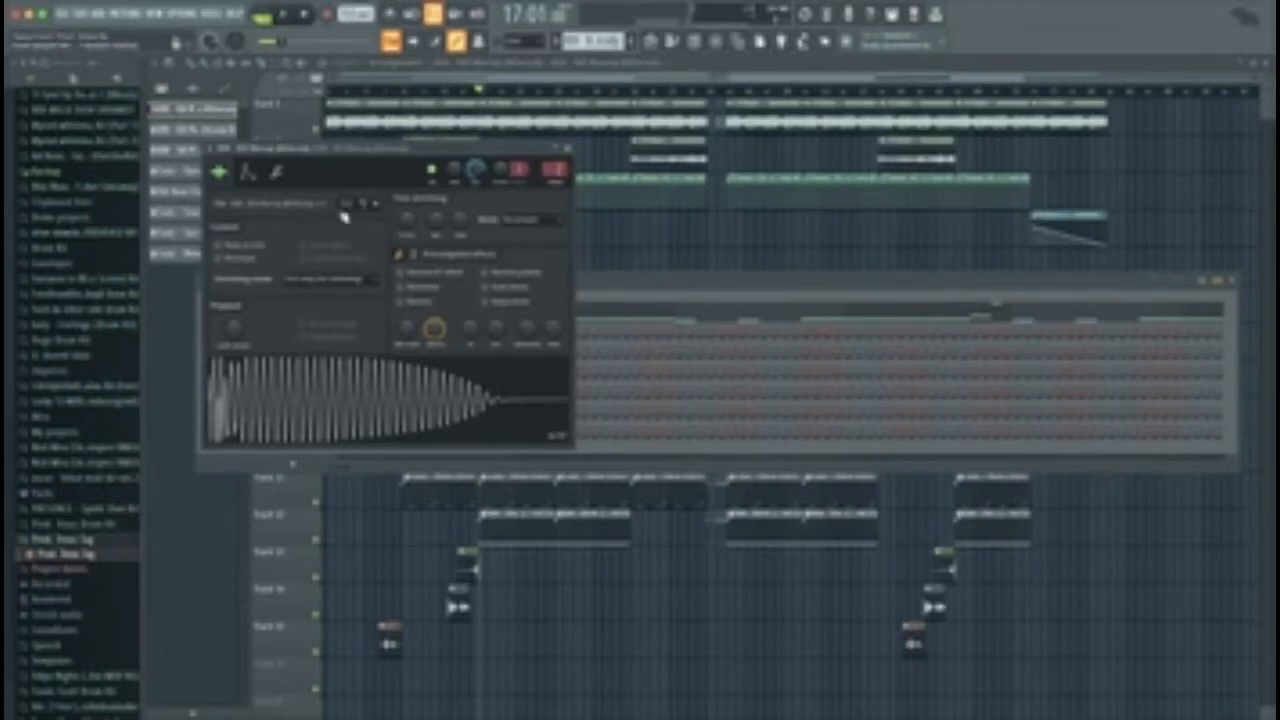
Try different root notes for the 808 on the sampler's keyboard, restore the original root, and close the sampler.
{"action": "left_click", "coordinate": [279, 174]}
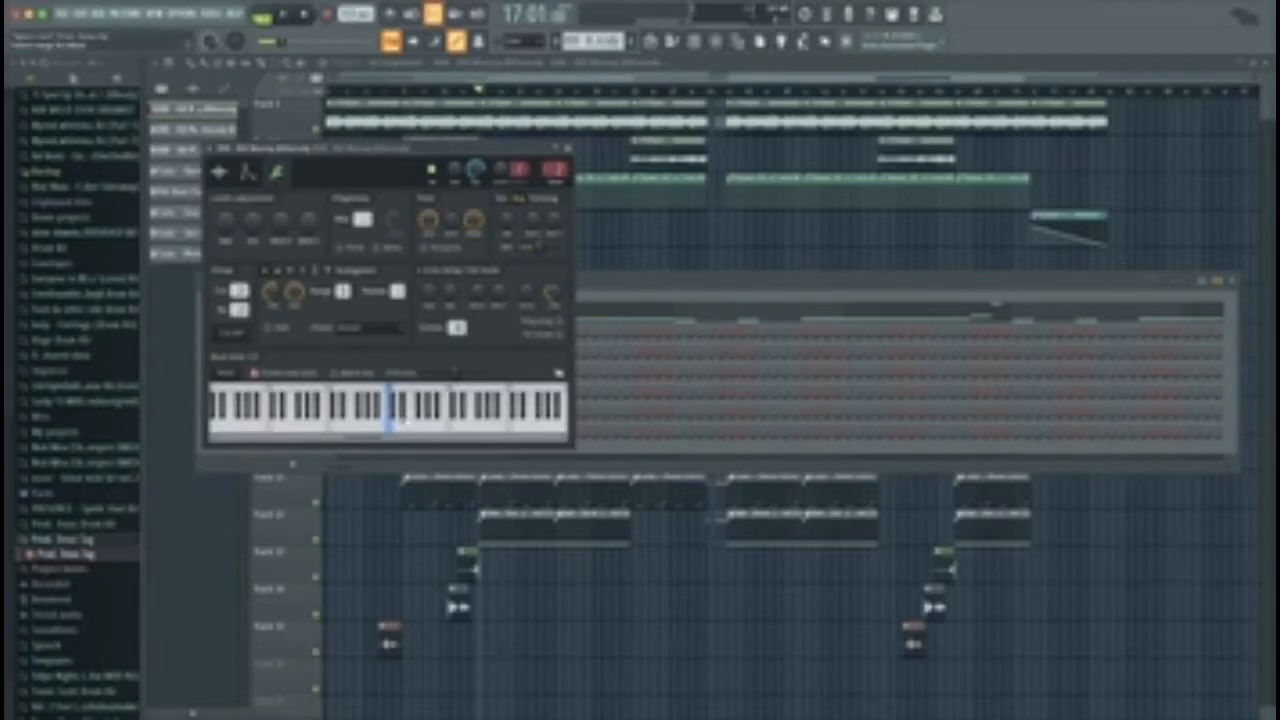
{"action": "left_click", "coordinate": [432, 397]}
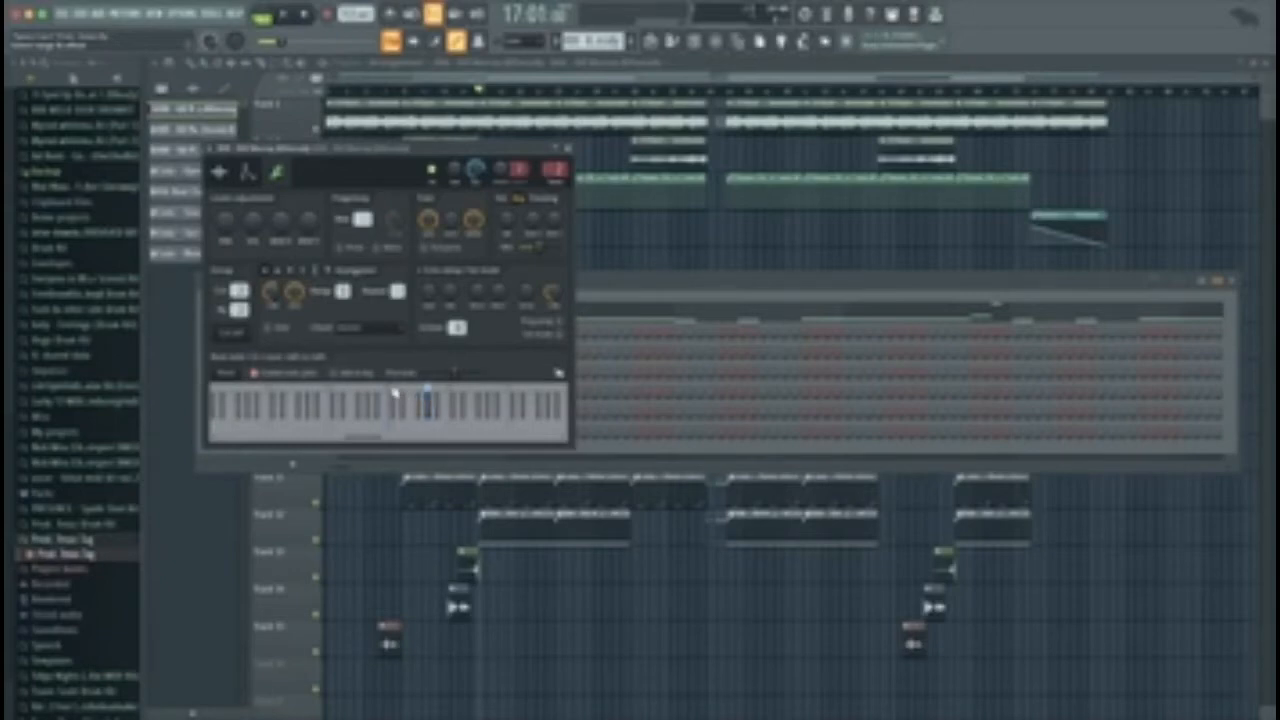
{"action": "left_click", "coordinate": [394, 400]}
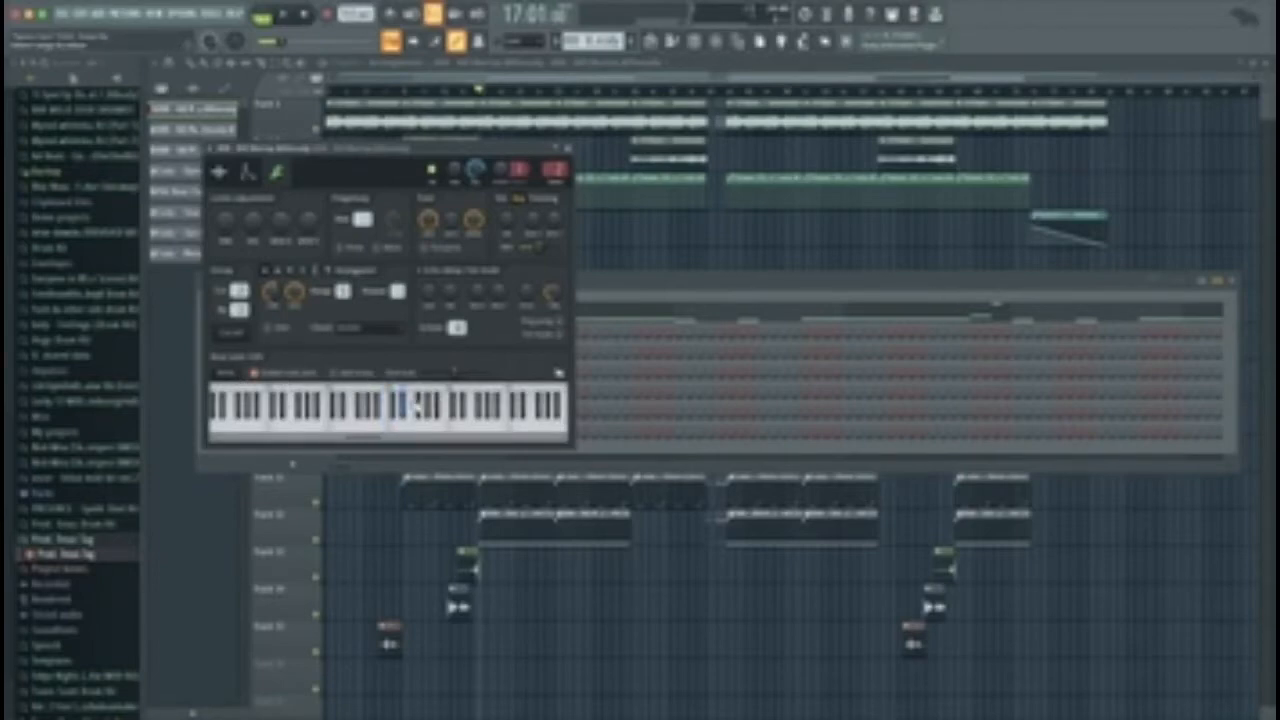
{"action": "left_click", "coordinate": [401, 398]}
{"action": "left_click", "coordinate": [397, 398]}
{"action": "left_click", "coordinate": [571, 152]}
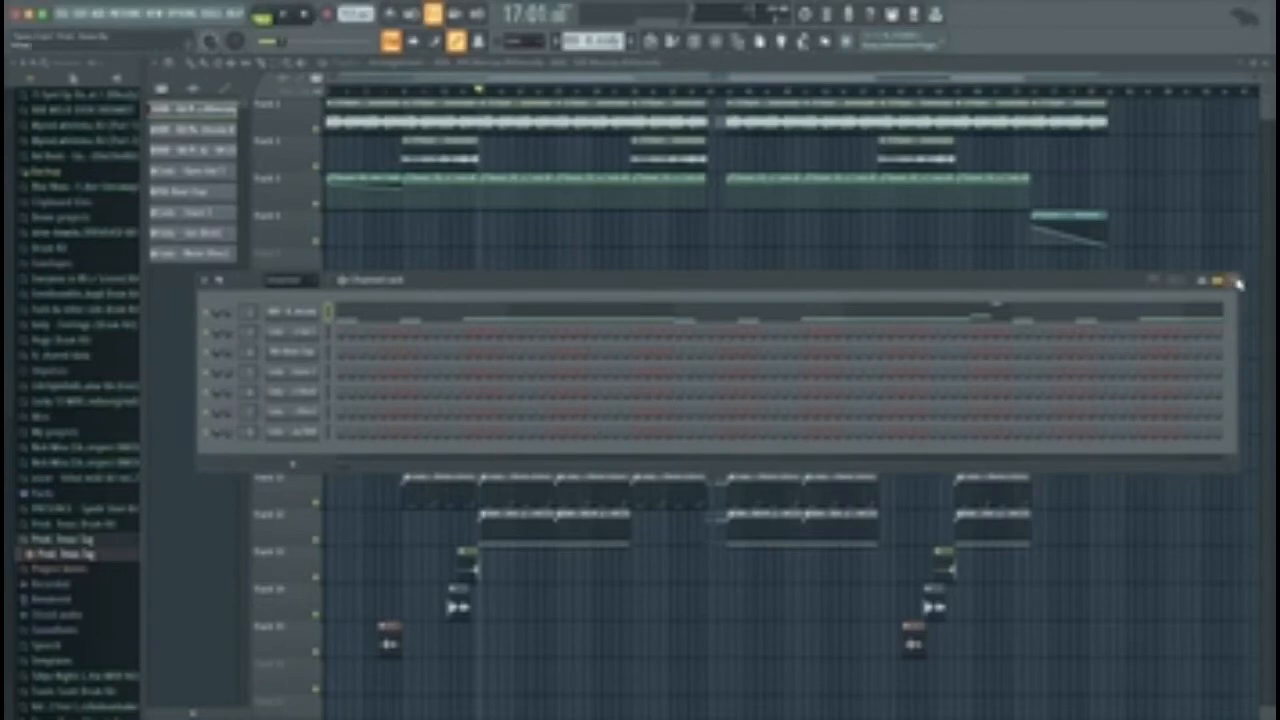
Reopen the 808's sampler settings and play the song while watching the triggered notes on its keyboard.
{"action": "left_click", "coordinate": [296, 322]}
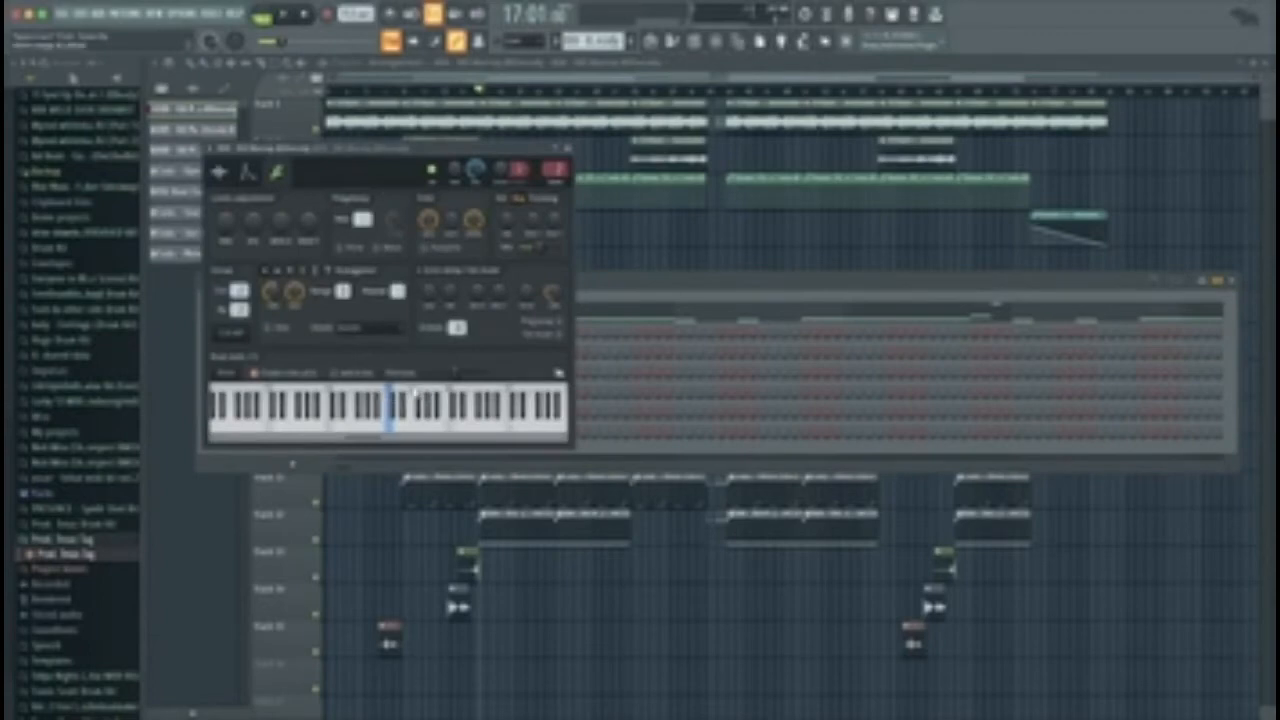
{"action": "key", "text": "space"}
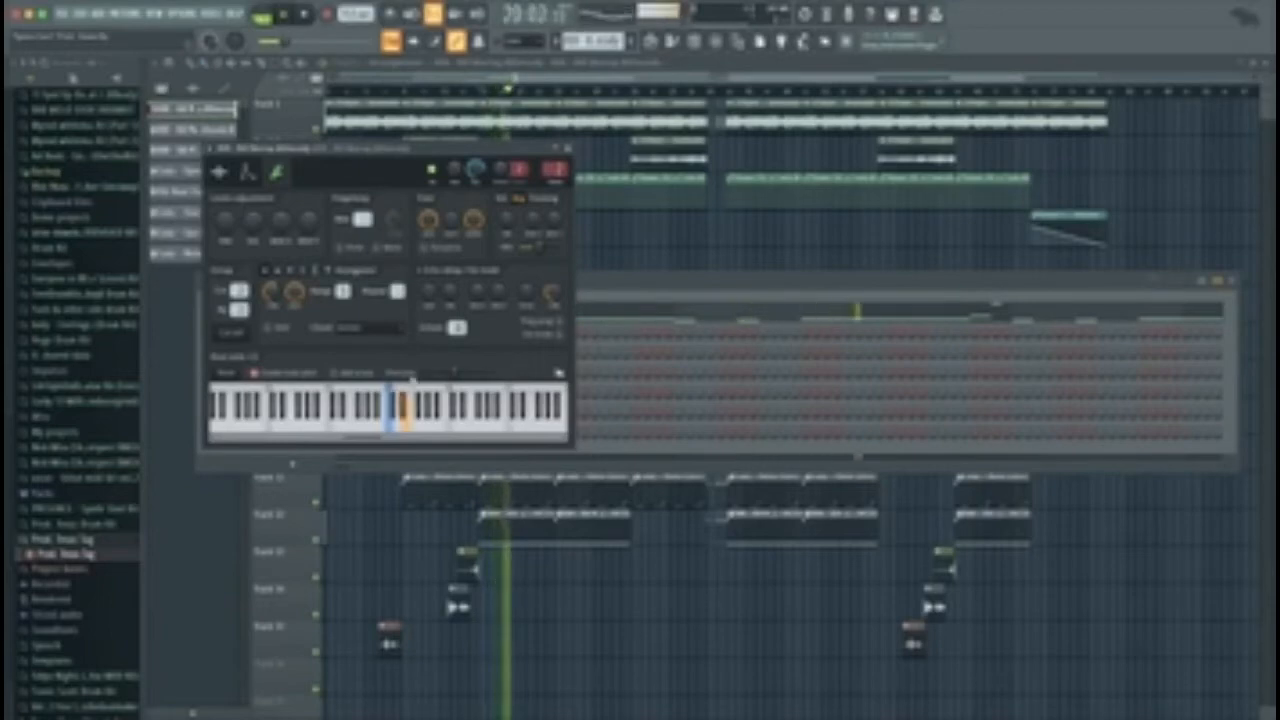
{"action": "key", "text": "space"}
{"action": "left_click", "coordinate": [566, 148]}
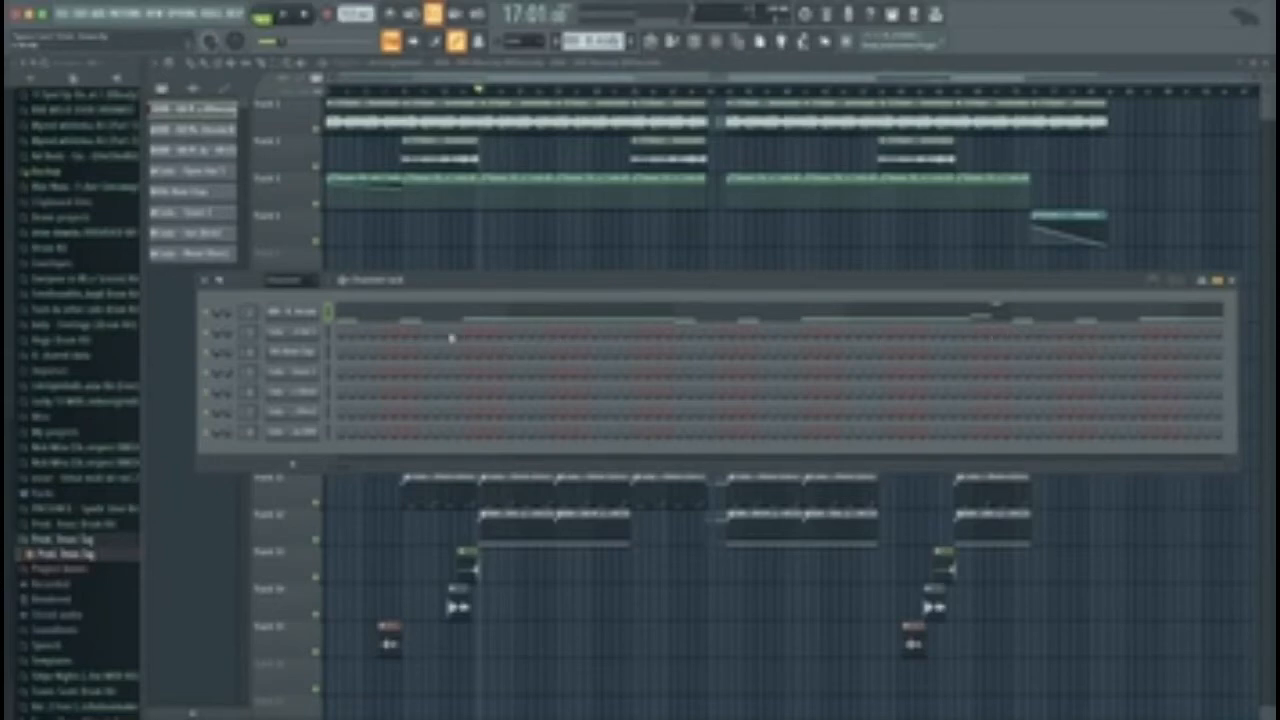
Open the 808 channel in the piano roll and examine its note pattern, including the high notes ending each phrase.
{"action": "right_click", "coordinate": [316, 318]}
{"action": "left_click", "coordinate": [340, 316]}
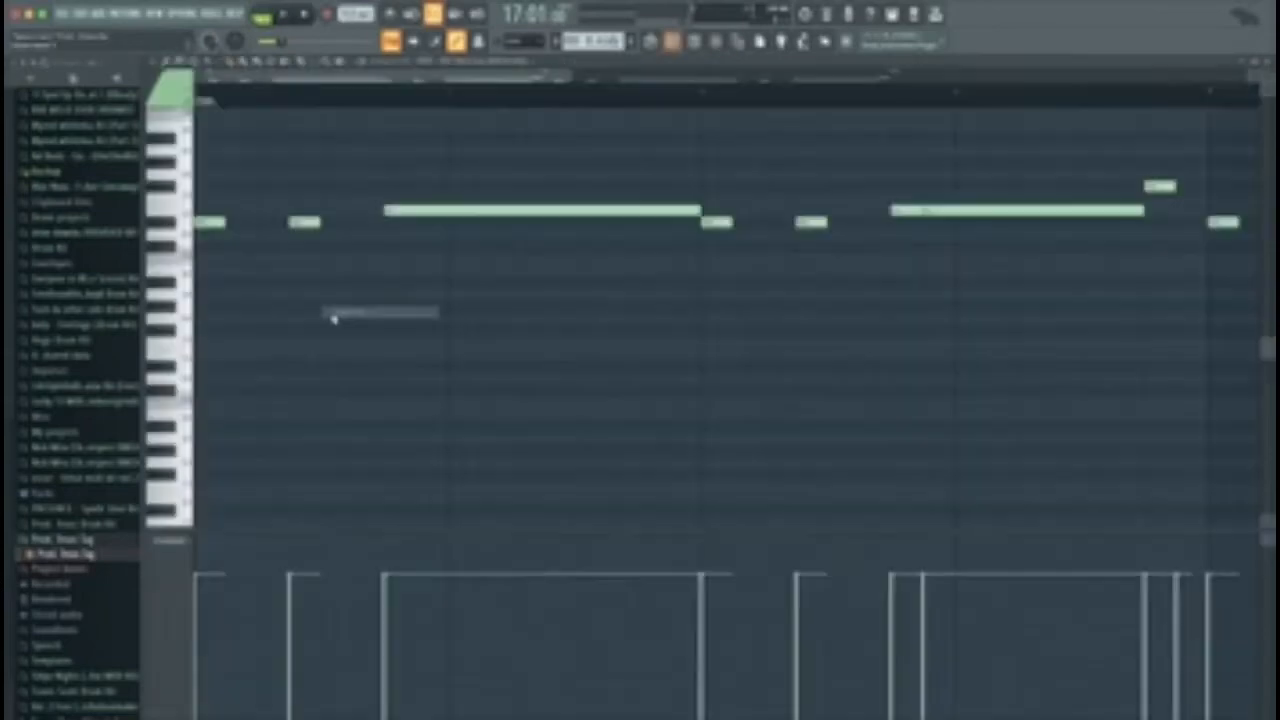
{"action": "scroll", "coordinate": [441, 333], "scroll_direction": "down", "scroll_amount": 3}
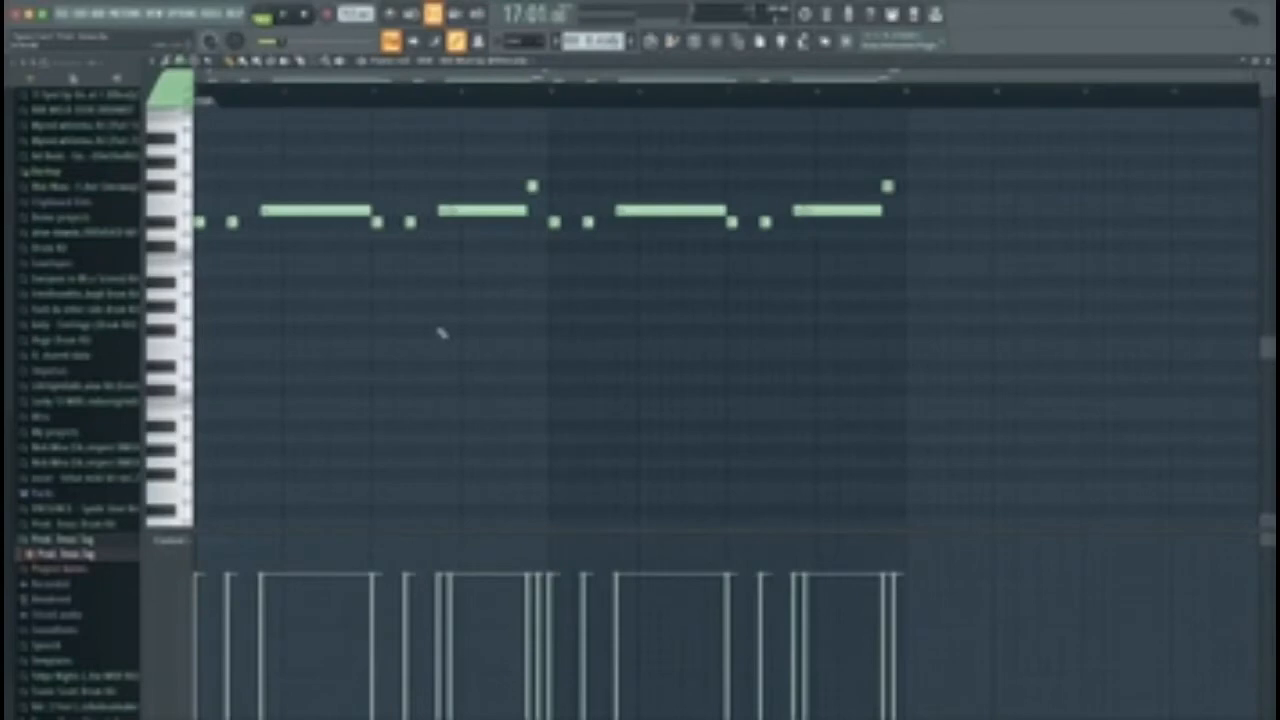
{"action": "scroll", "coordinate": [441, 333], "scroll_direction": "up", "scroll_amount": 5}
{"action": "scroll", "coordinate": [441, 330], "scroll_direction": "down", "scroll_amount": 5}
{"action": "scroll", "coordinate": [441, 330], "scroll_direction": "up", "scroll_amount": 2}
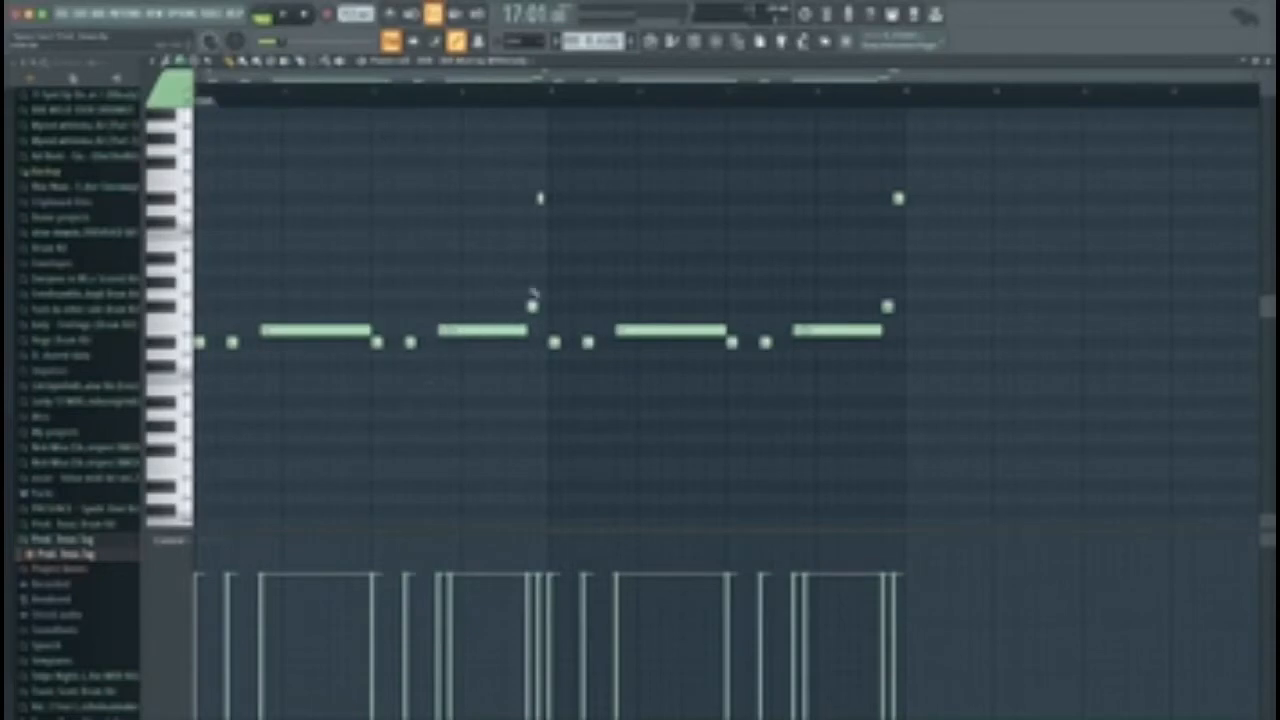
{"action": "scroll", "coordinate": [532, 306], "scroll_direction": "up", "scroll_amount": 3}
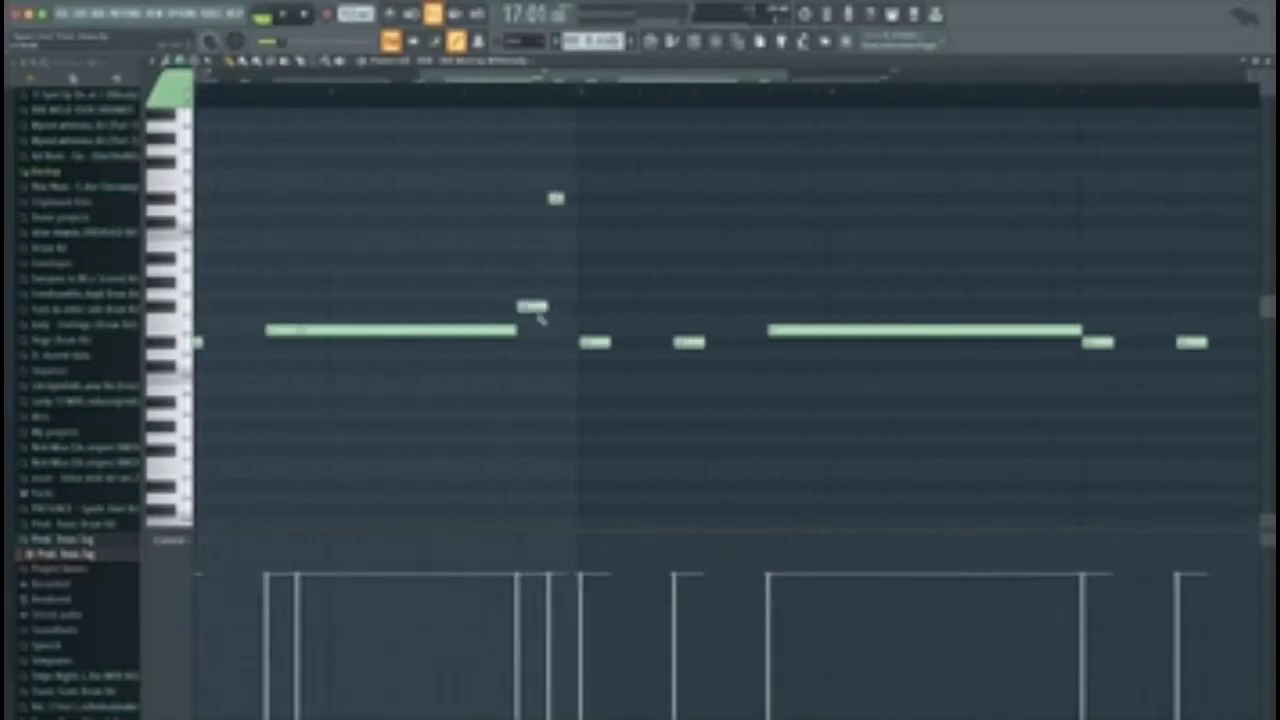
{"action": "scroll", "coordinate": [330, 340], "scroll_direction": "down", "scroll_amount": 1}
{"action": "scroll", "coordinate": [250, 346], "scroll_direction": "down", "scroll_amount": 3}
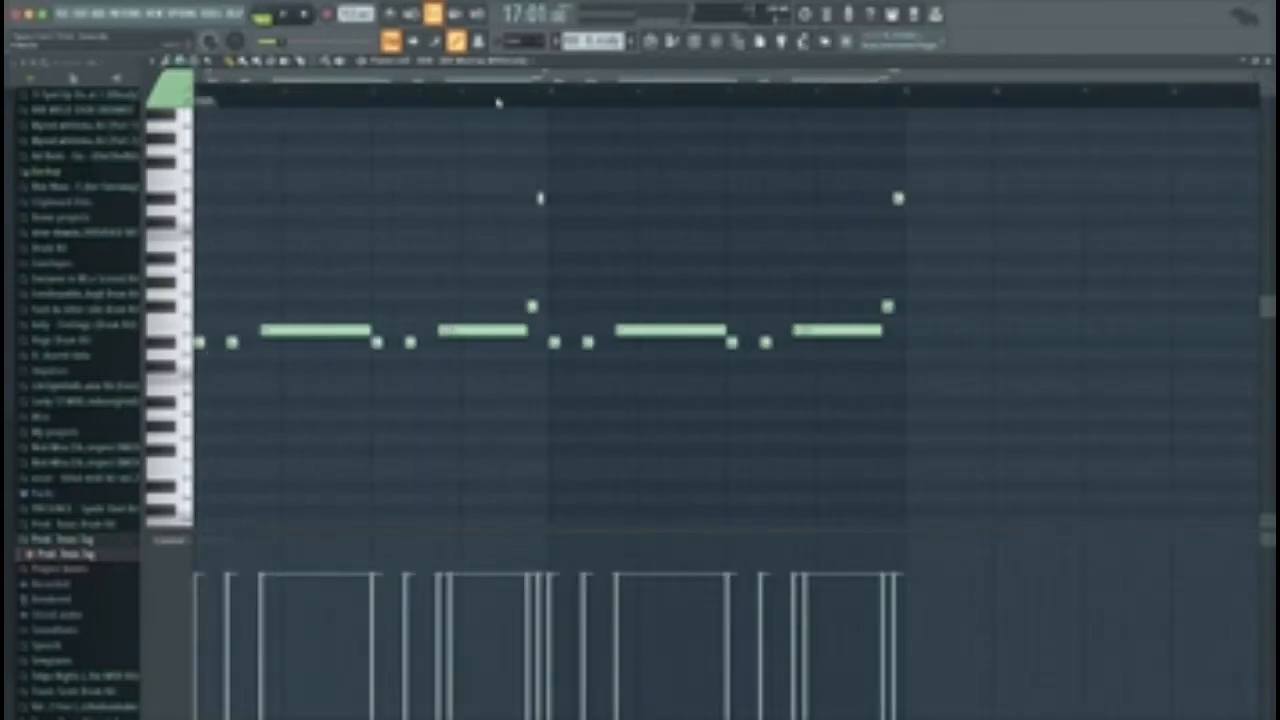
Try shifting the high 808 note at the end of the first phrase to lower pitches and restore its pitch.
{"action": "scroll", "coordinate": [534, 300], "scroll_direction": "up", "scroll_amount": 3}
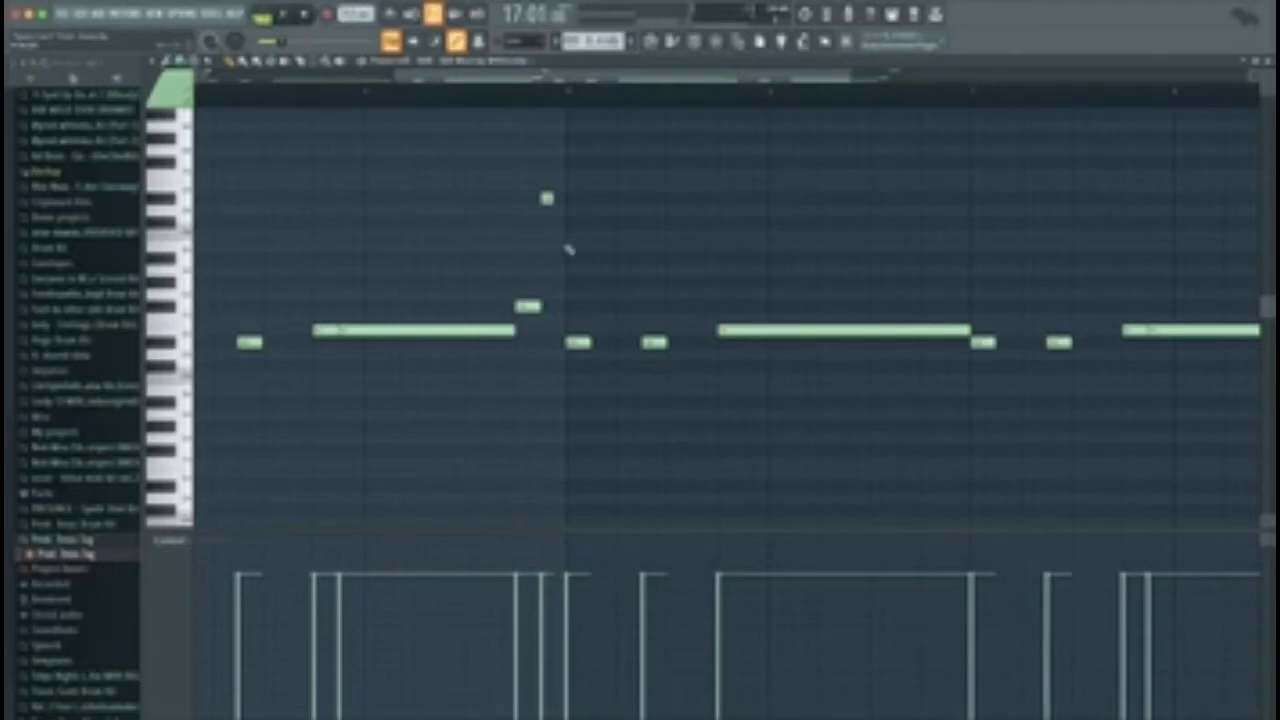
{"action": "left_click", "coordinate": [545, 199]}
{"action": "key", "text": "shift+Down"}
{"action": "key", "text": "shift+Up"}
{"action": "key", "text": "Down"}
{"action": "key", "text": "Down"}
{"action": "key", "text": "Up"}
{"action": "key", "text": "Up"}
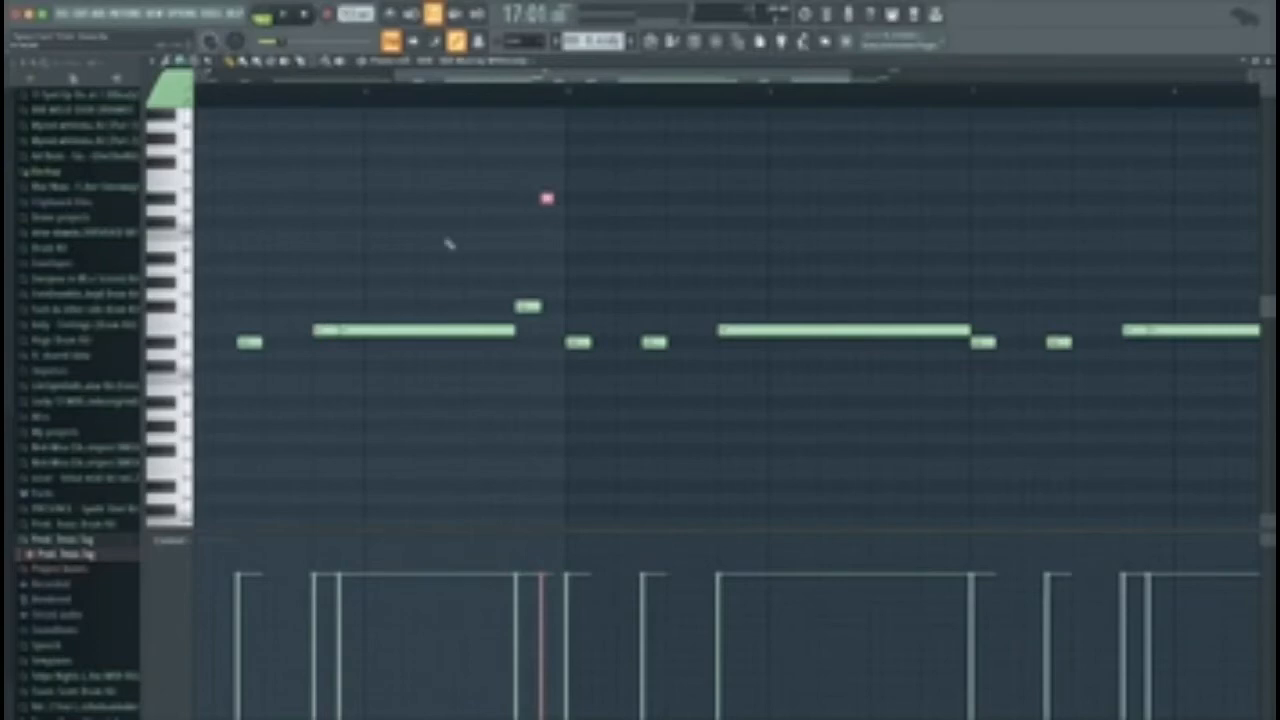
Play the 808 pattern from its second bar through the high note ending the first phrase.
{"action": "scroll", "coordinate": [390, 137], "scroll_direction": "down", "scroll_amount": 2}
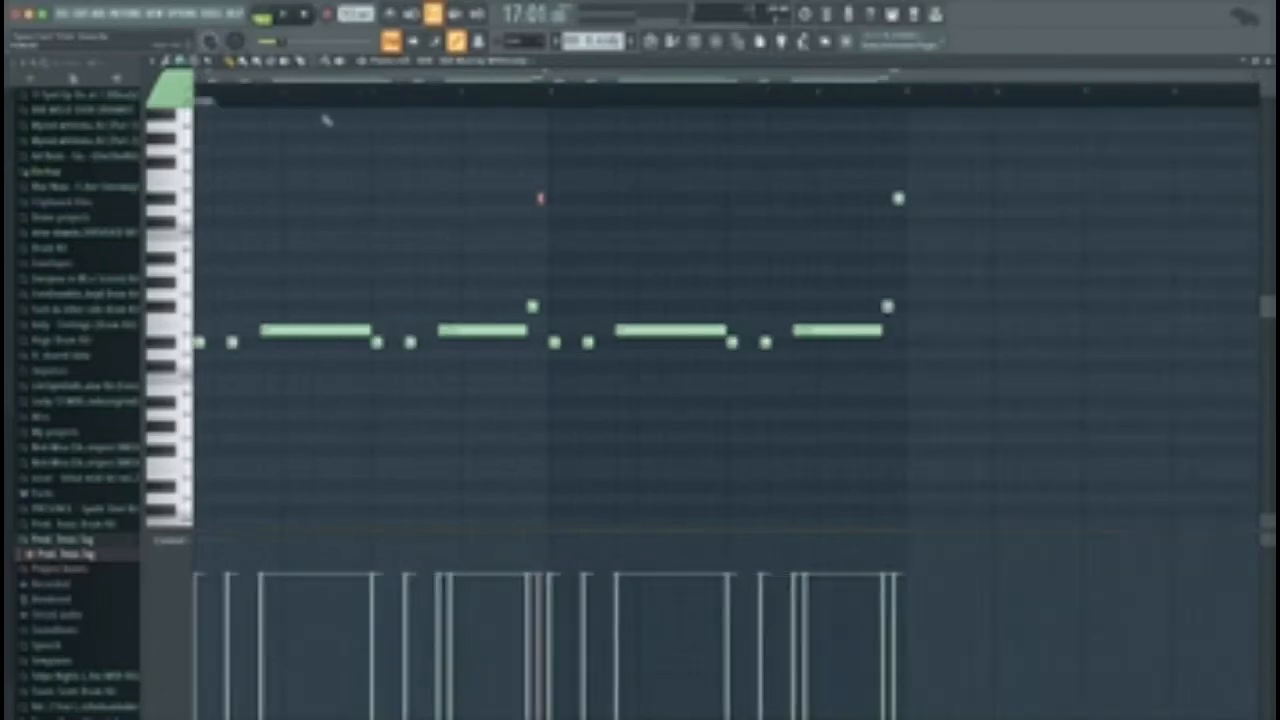
{"action": "left_click", "coordinate": [290, 92]}
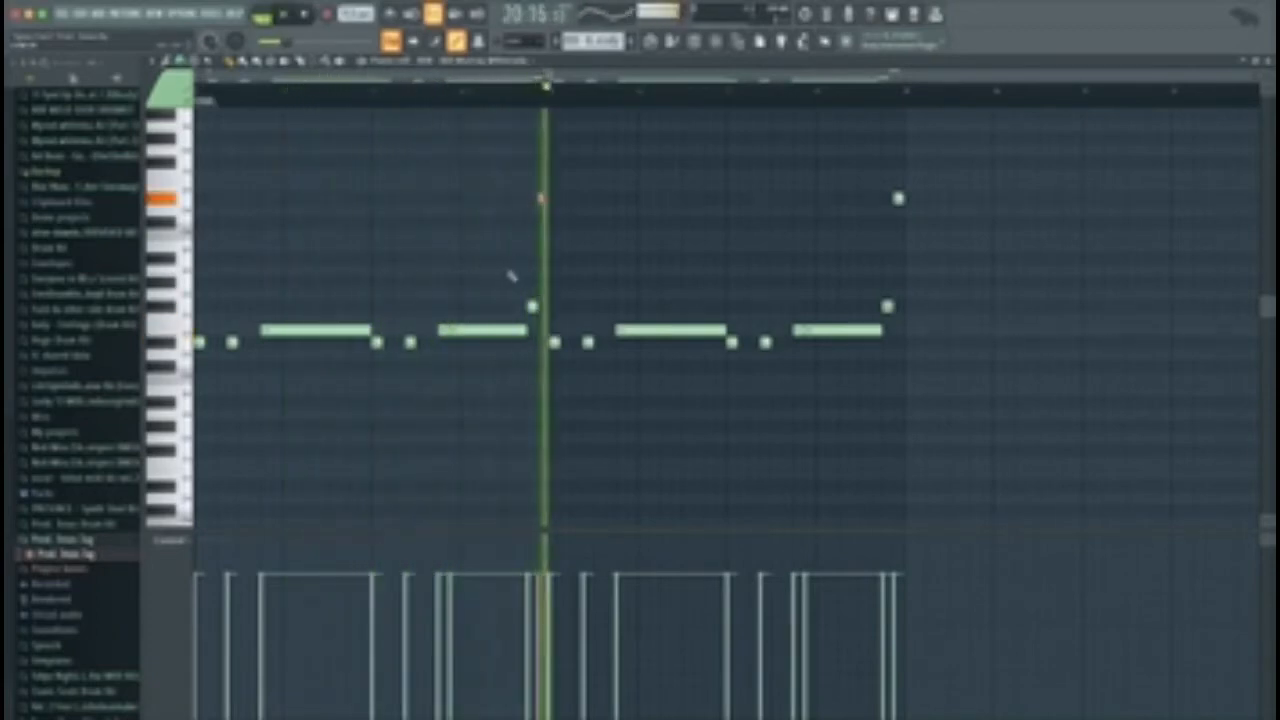
{"action": "key", "text": "space"}
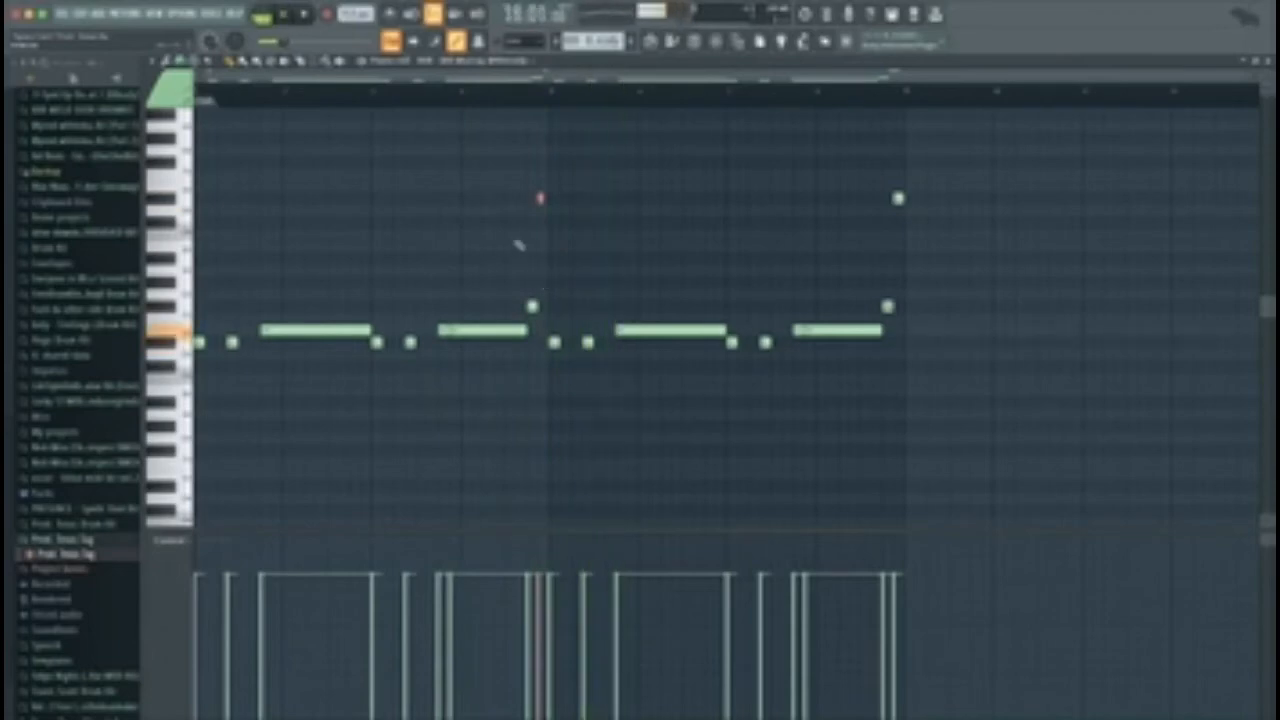
Delete the high 808 note at the end of the first phrase and play the pattern without it.
{"action": "right_click", "coordinate": [539, 197]}
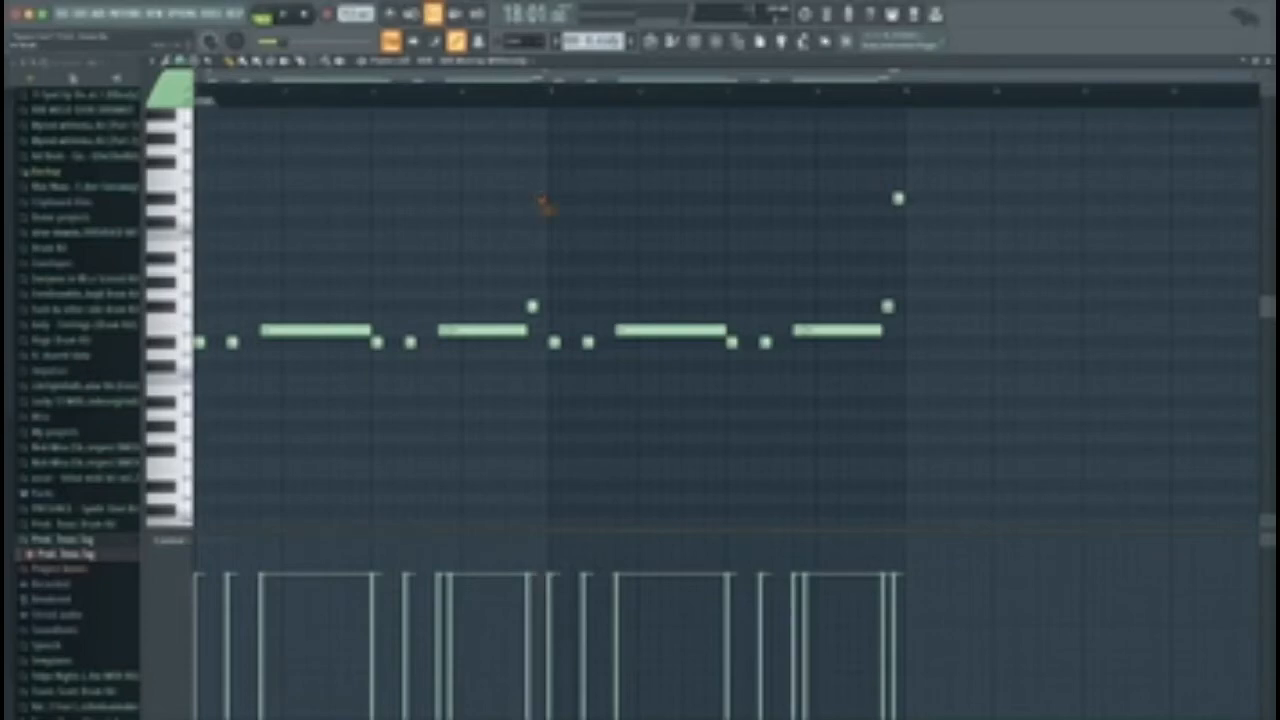
{"action": "key", "text": "space"}
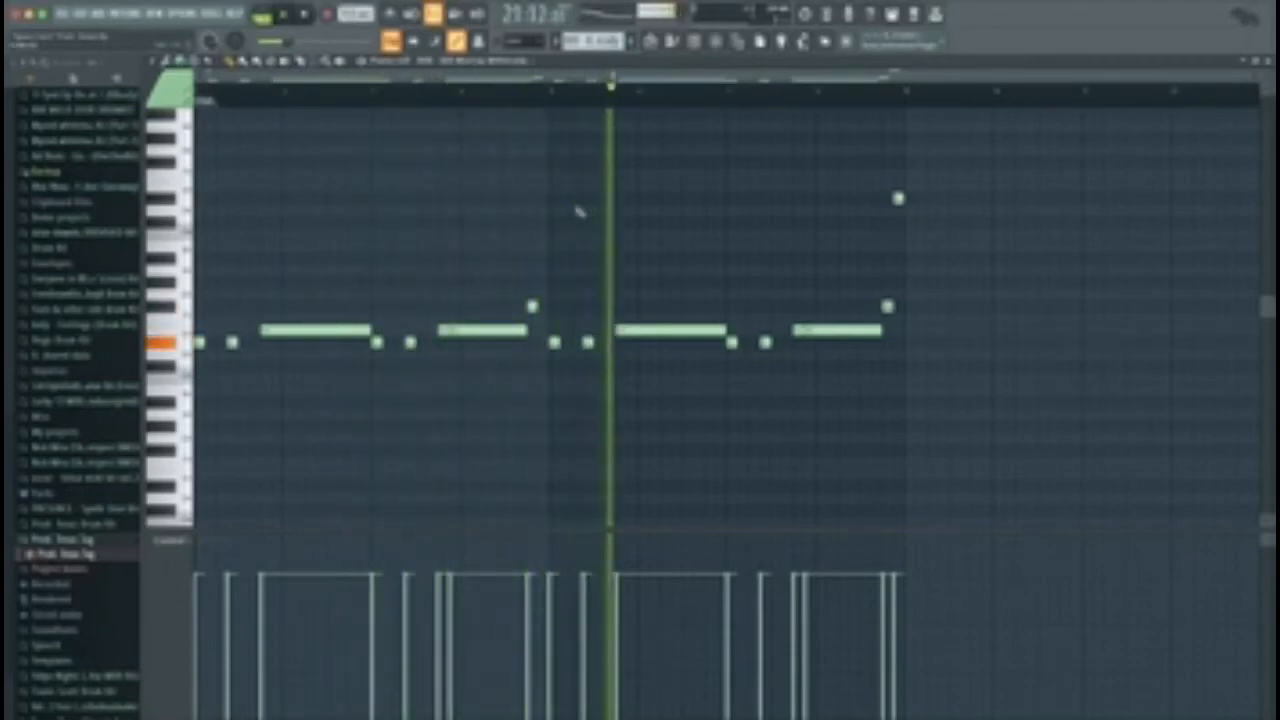
{"action": "key", "text": "space"}
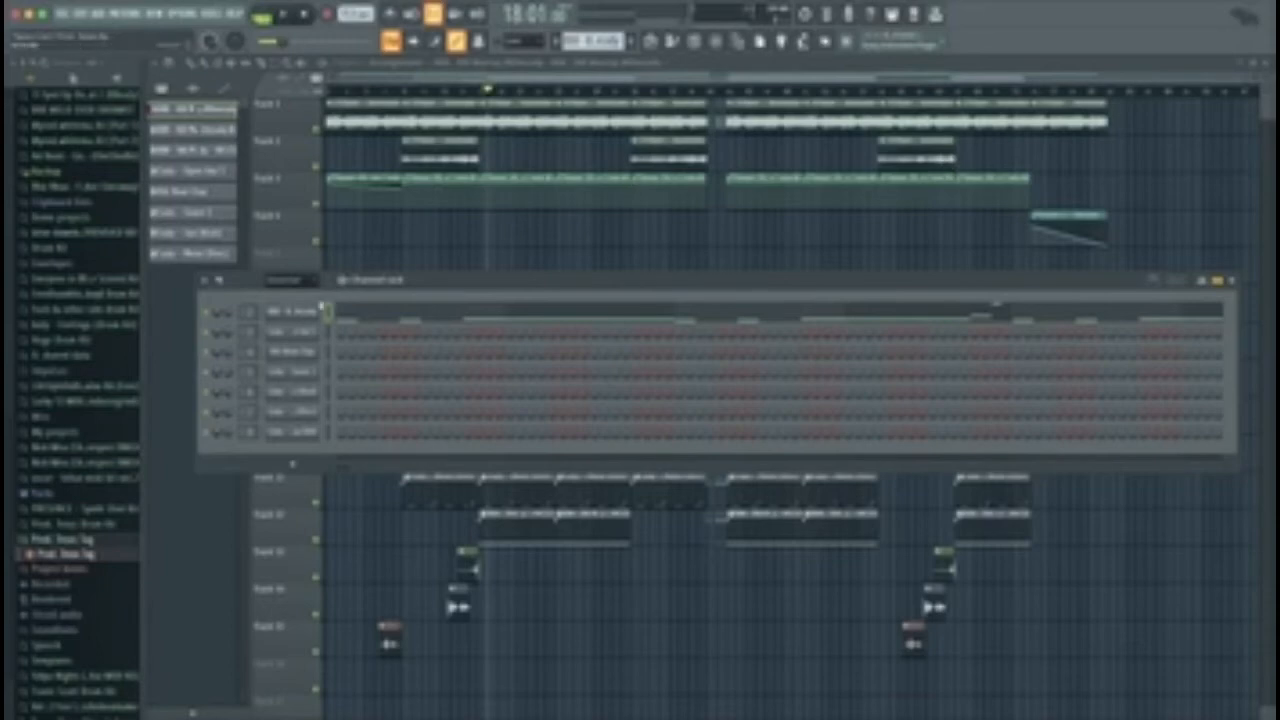
View the 808 channel's notes in the piano roll and return to the playlist.
{"action": "right_click", "coordinate": [318, 314]}
{"action": "left_click", "coordinate": [387, 313]}
{"action": "left_click", "coordinate": [1256, 60]}
{"action": "left_click", "coordinate": [1231, 281]}
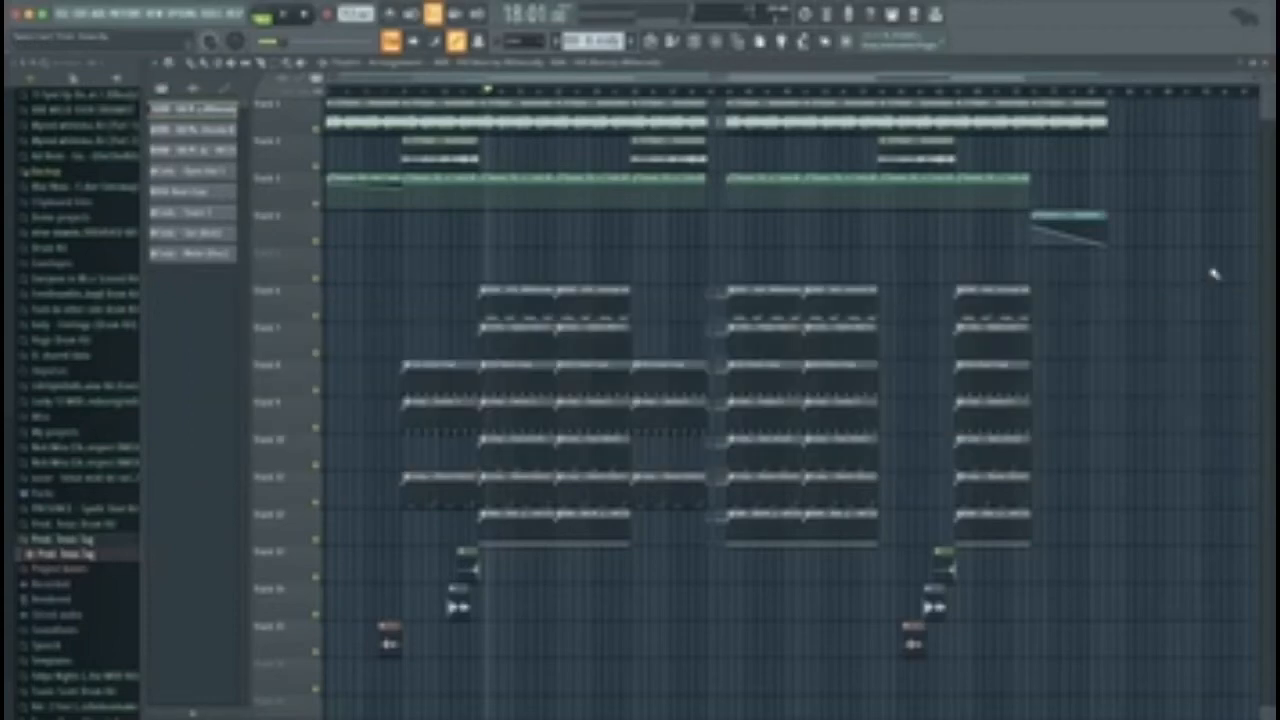
Open the open hat channel in the piano roll, highlight its three notes to examine them, and return to the playlist.
{"action": "left_click", "coordinate": [693, 40]}
{"action": "right_click", "coordinate": [320, 328]}
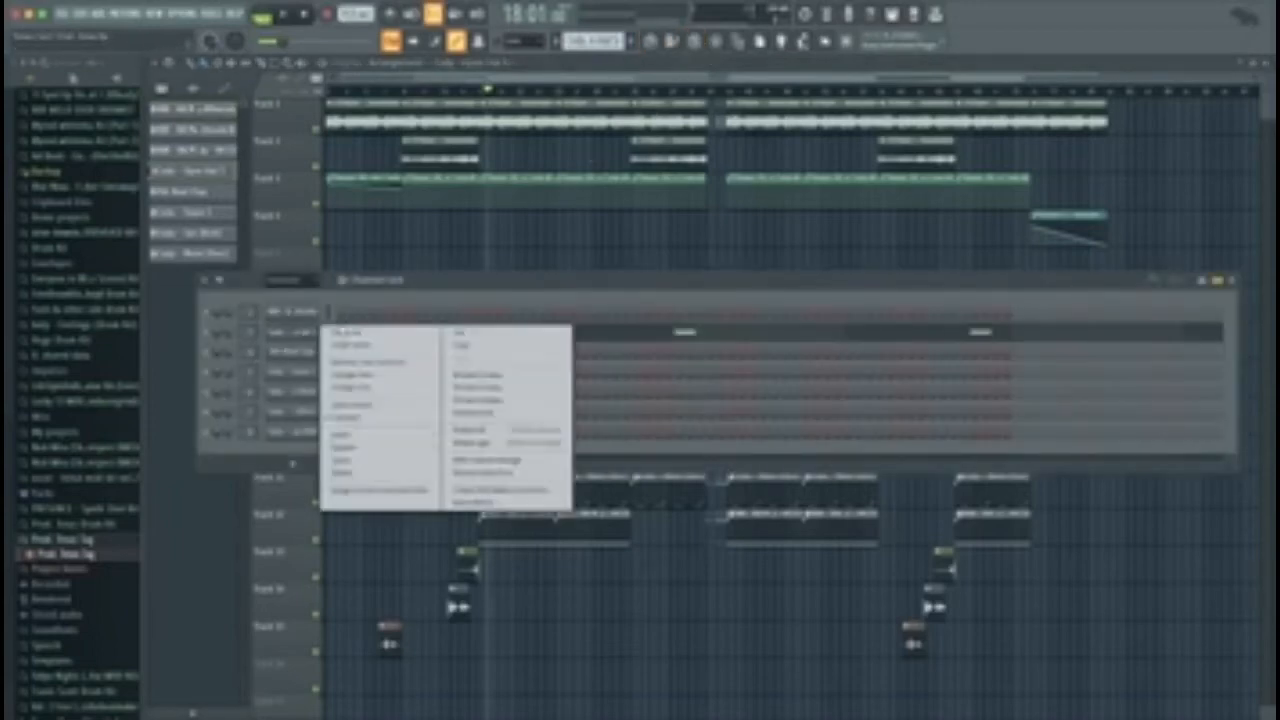
{"action": "left_click", "coordinate": [355, 332]}
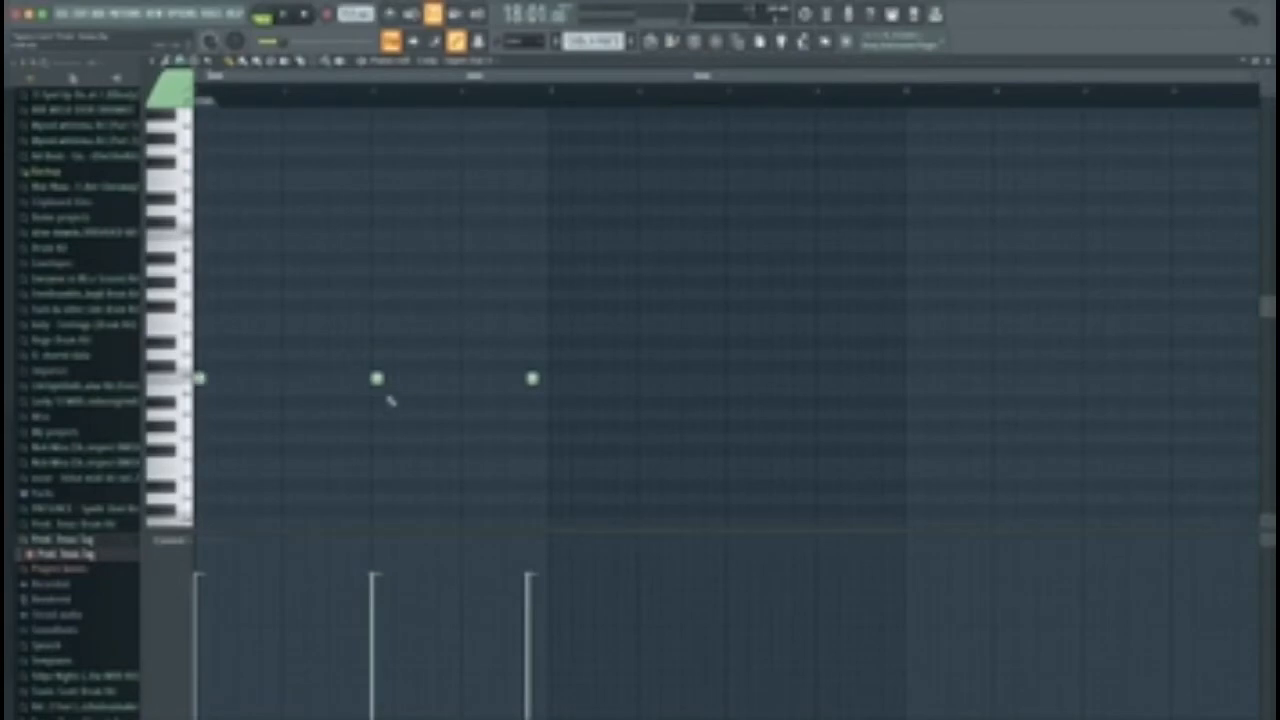
{"action": "left_click_drag", "start_coordinate": [188, 350], "coordinate": [526, 429]}
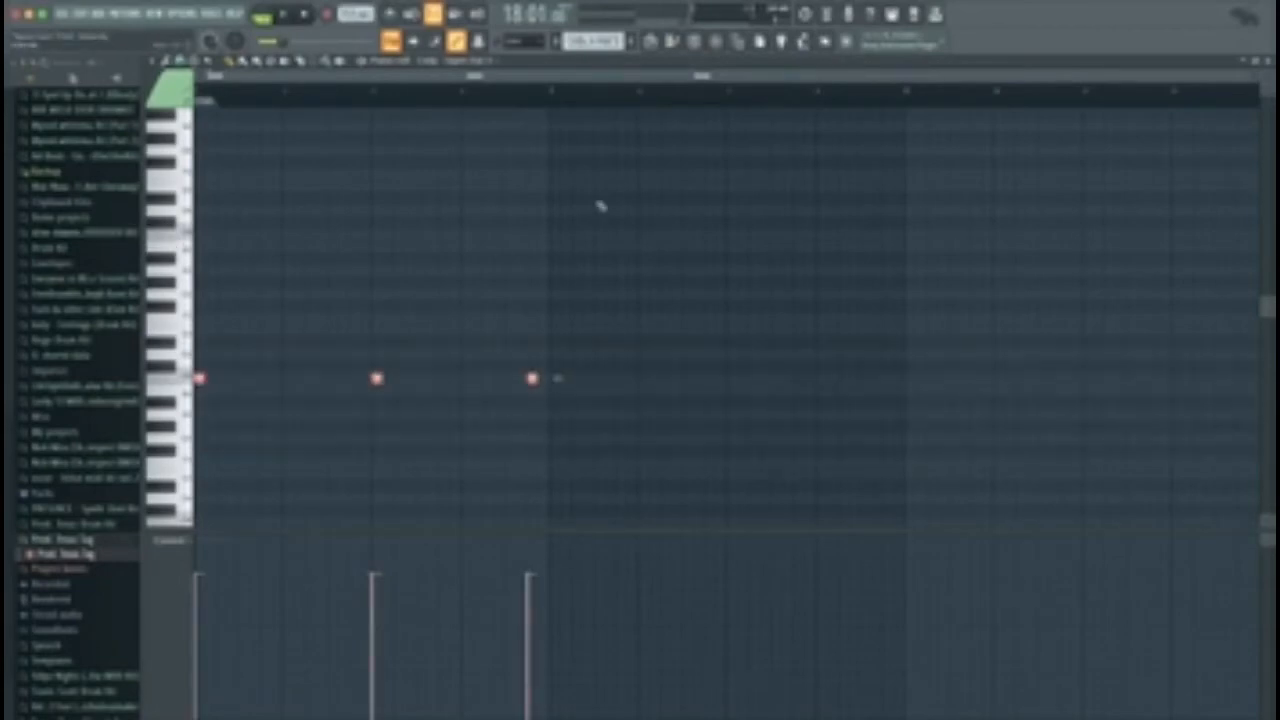
{"action": "left_click", "coordinate": [1262, 64]}
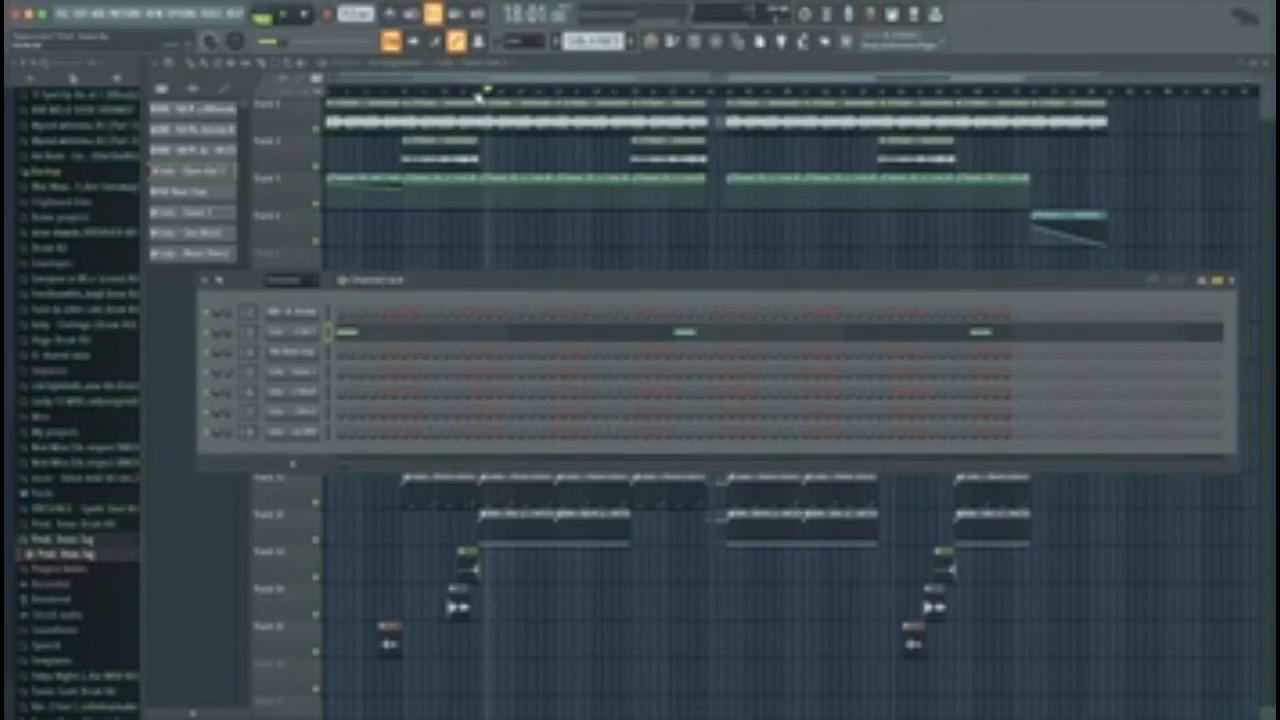
{"action": "key", "text": "F6"}
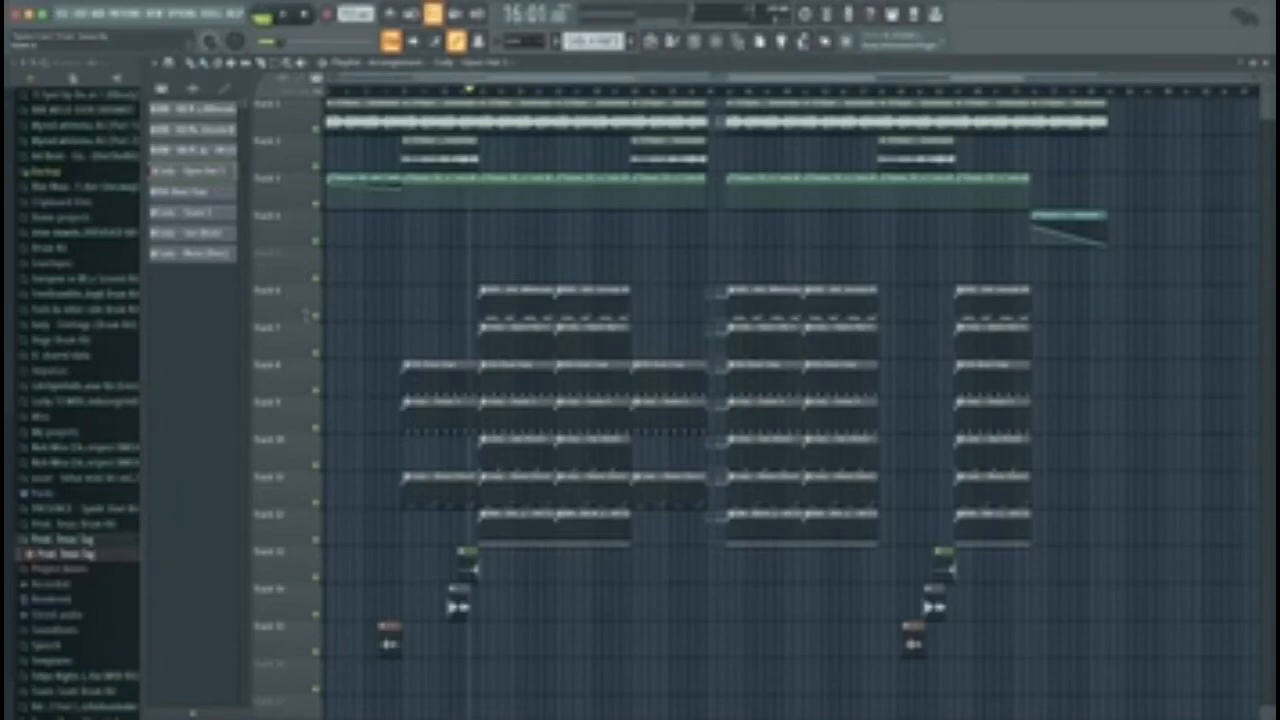
Solo the 808 track together with Track 7, play both from bar 16, and end the solo check.
{"action": "right_click", "coordinate": [316, 321]}
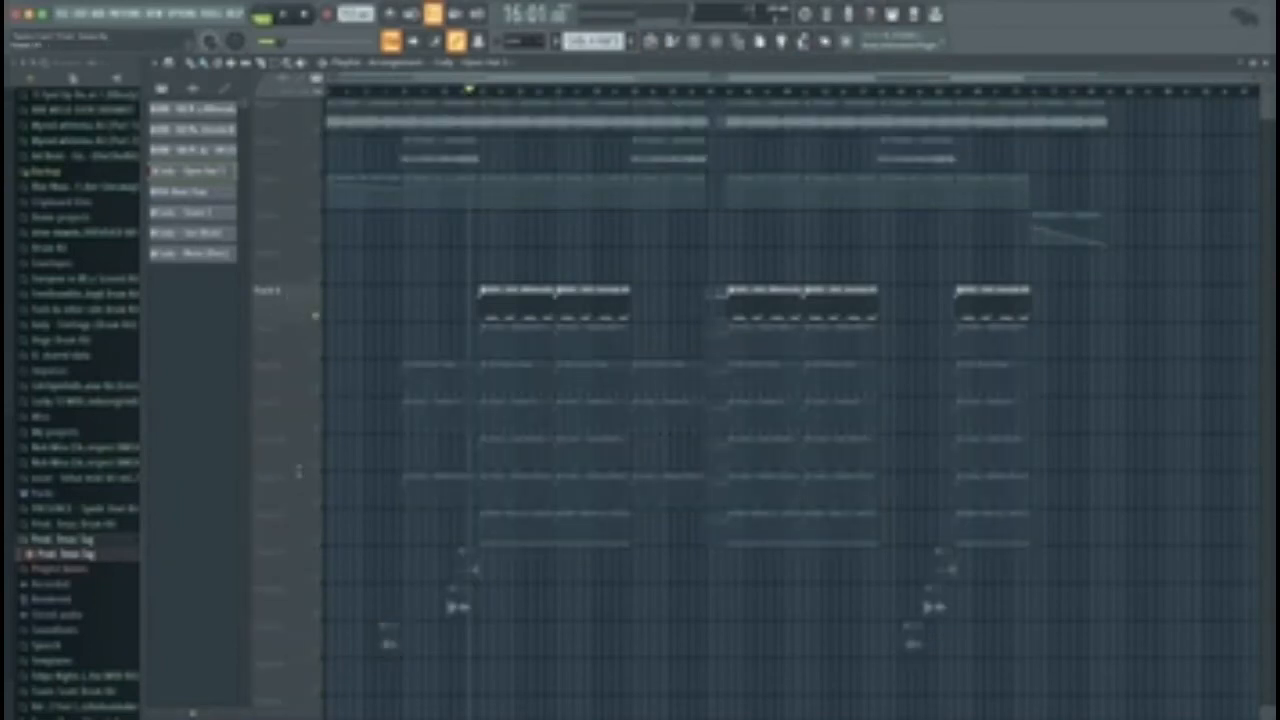
{"action": "left_click", "coordinate": [316, 354]}
{"action": "key", "text": "space"}
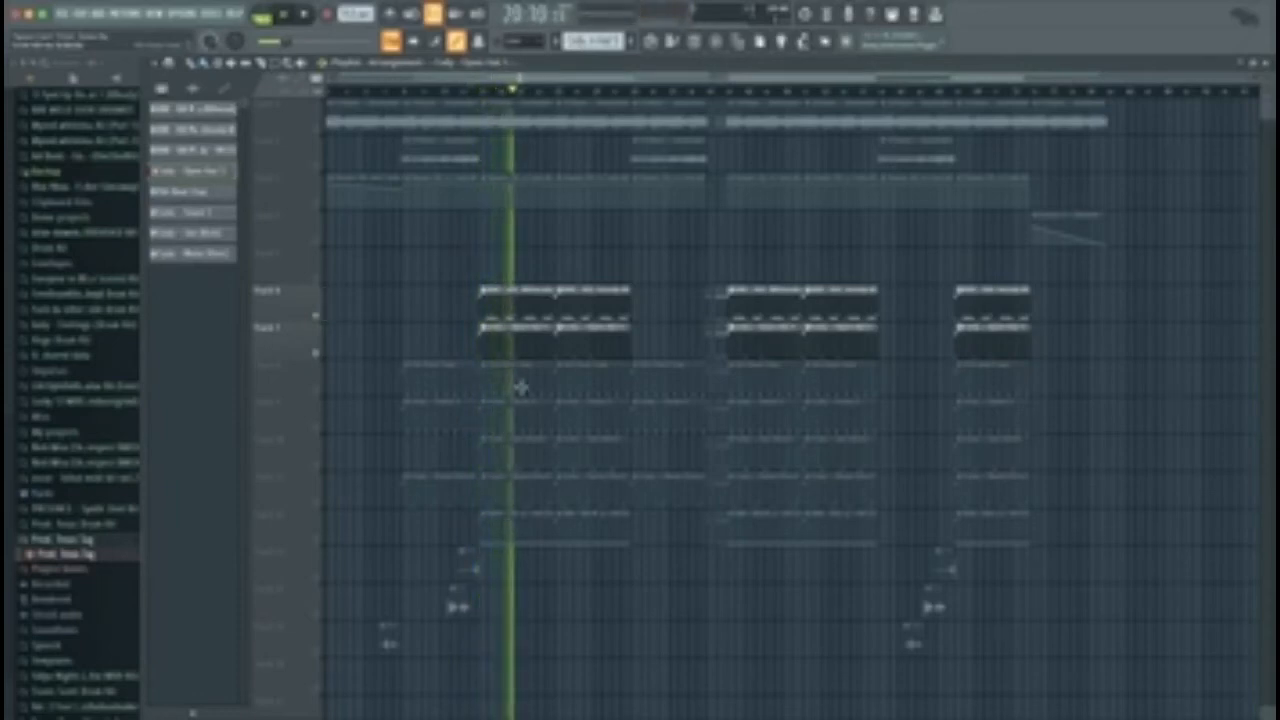
{"action": "key", "text": "space"}
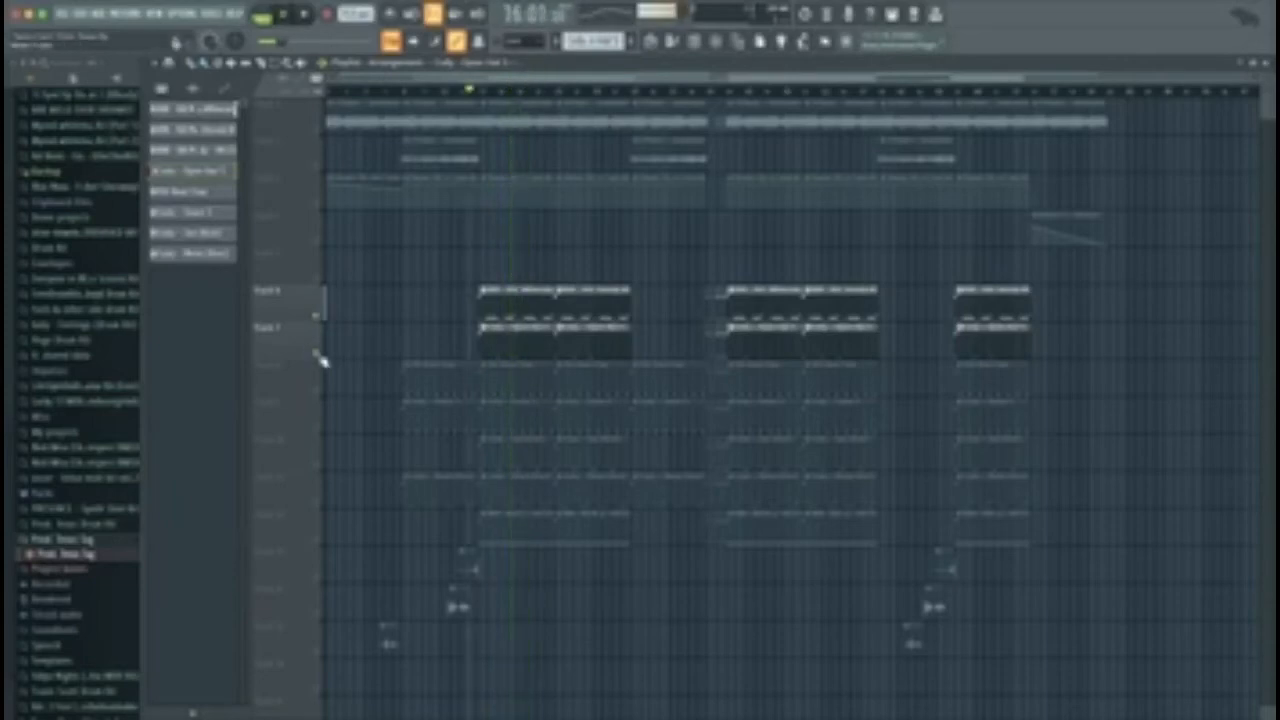
{"action": "left_click", "coordinate": [318, 358]}
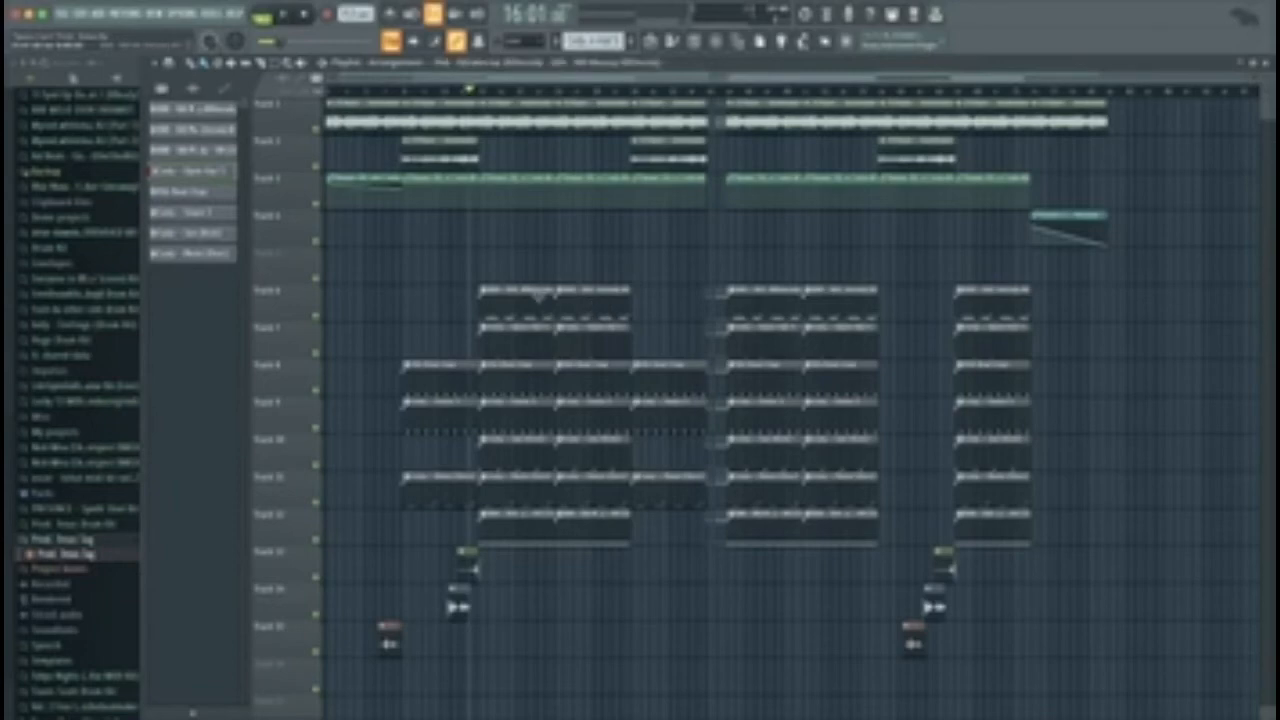
Open the 808 clip in the piano roll, slice its first long note into three pieces, and play the pattern.
{"action": "double_click", "coordinate": [543, 294]}
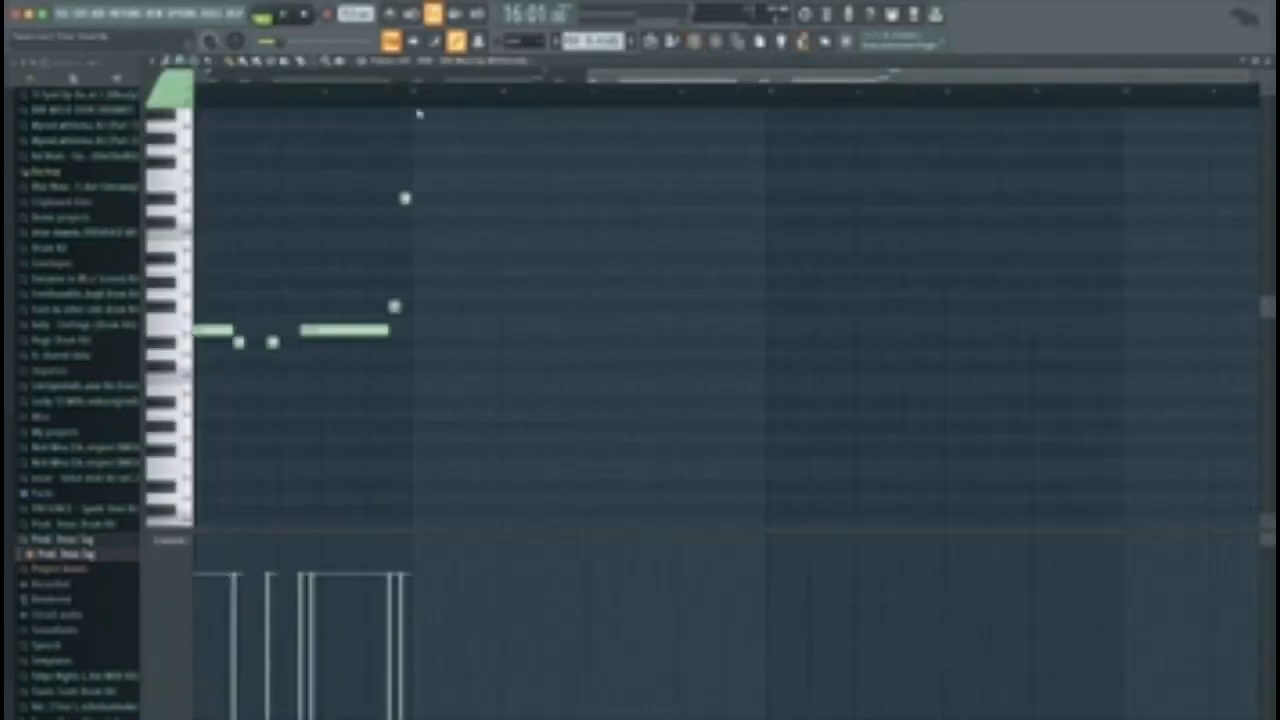
{"action": "left_click", "coordinate": [308, 333]}
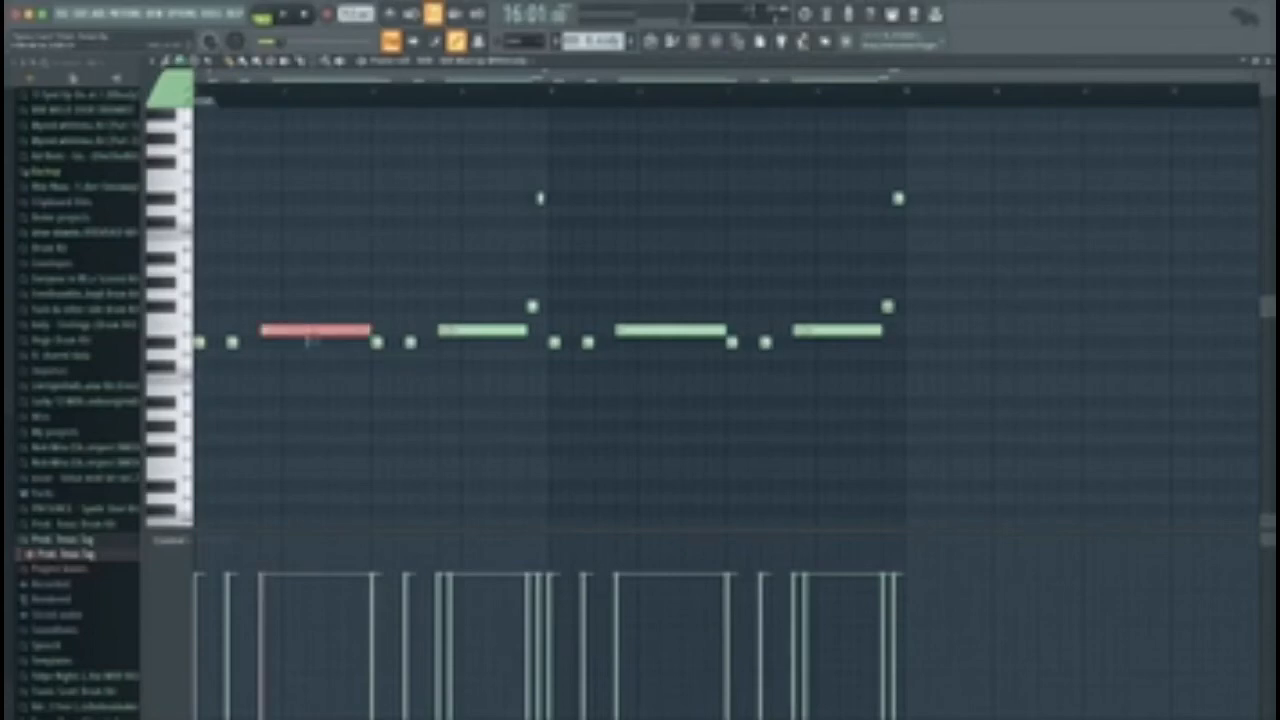
{"action": "left_click", "coordinate": [310, 340]}
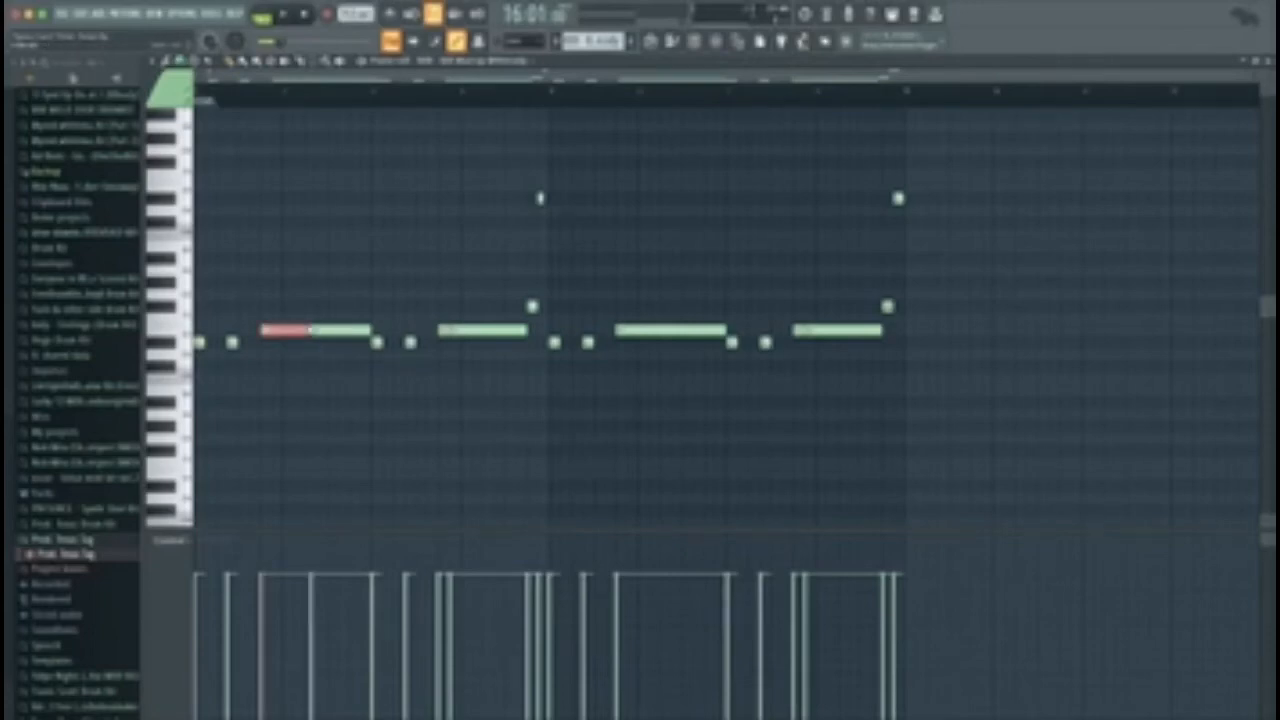
{"action": "left_click", "coordinate": [333, 340]}
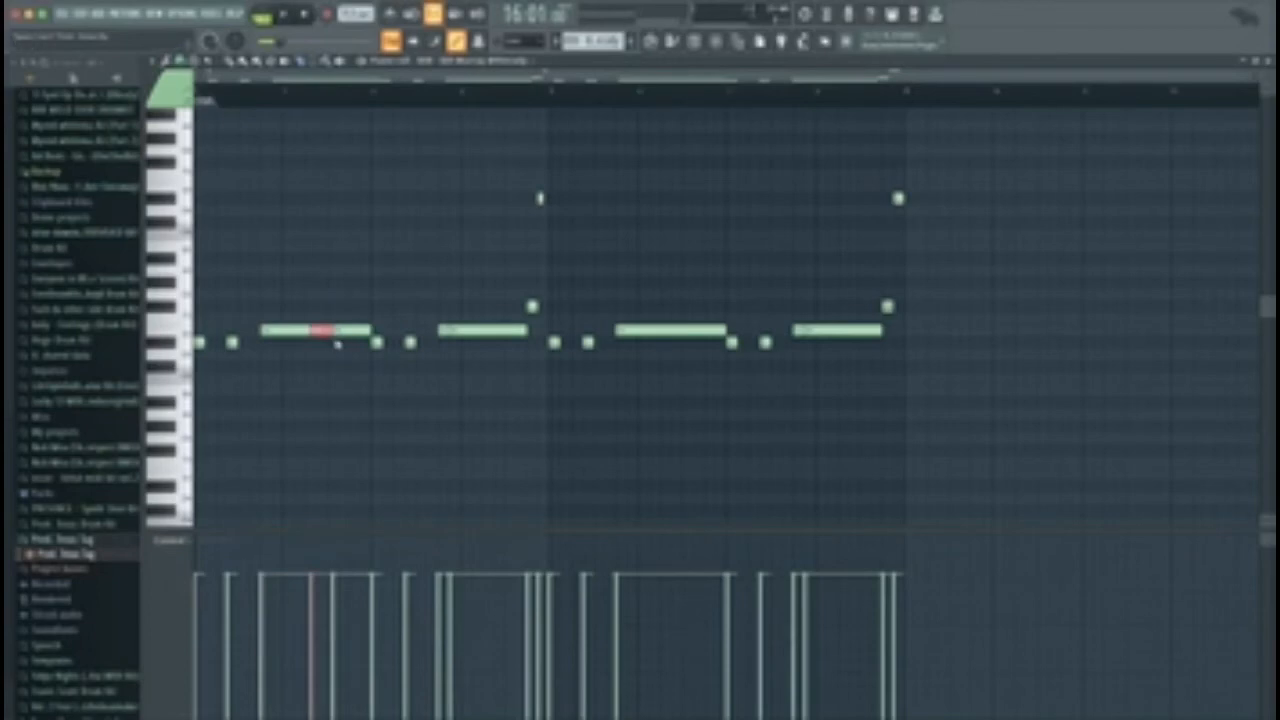
{"action": "key", "text": "space"}
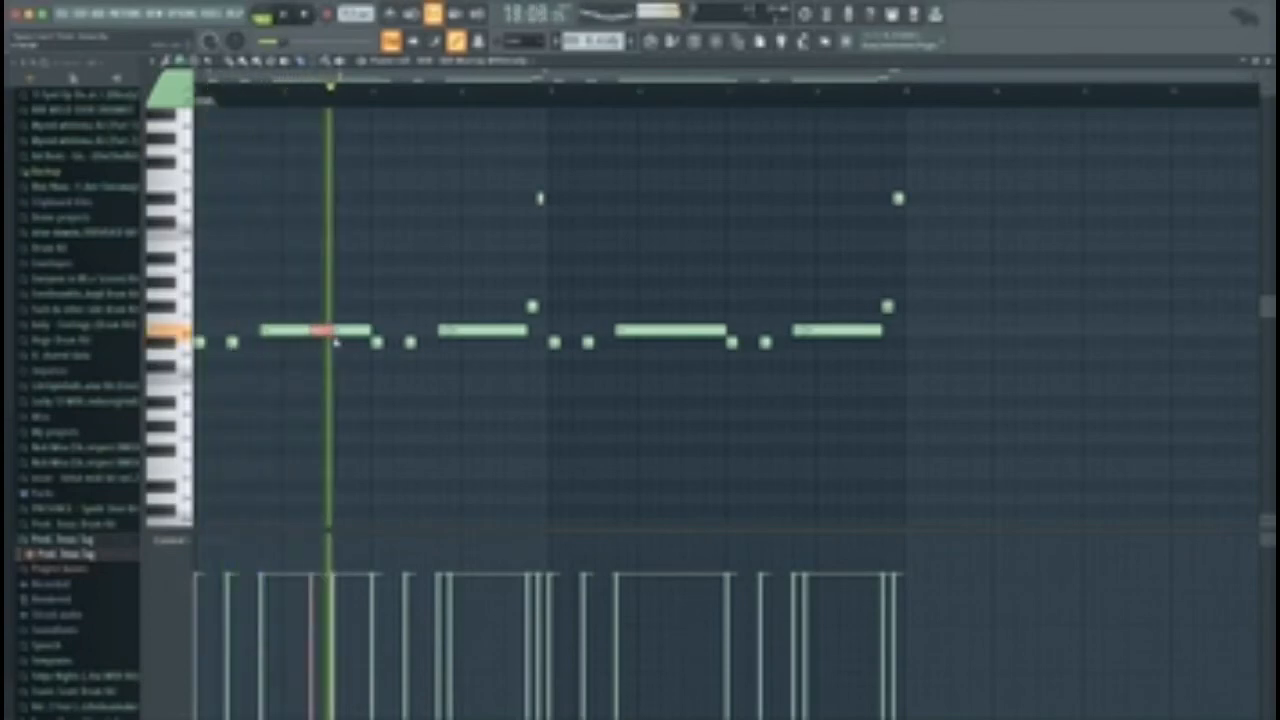
{"action": "key", "text": "space"}
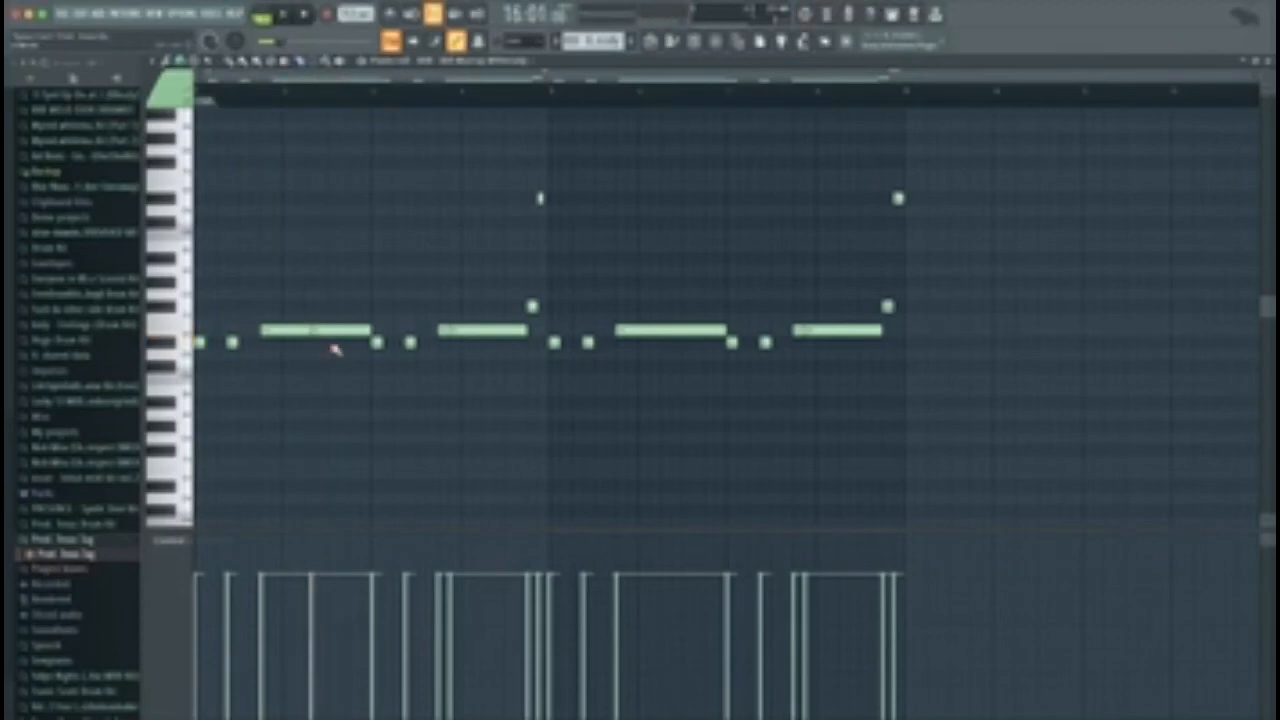
Remove the extra slices, restore the first long 808 note as one piece, and close the piano roll.
{"action": "right_click", "coordinate": [338, 333]}
{"action": "left_click_drag", "start_coordinate": [313, 332], "coordinate": [368, 333]}
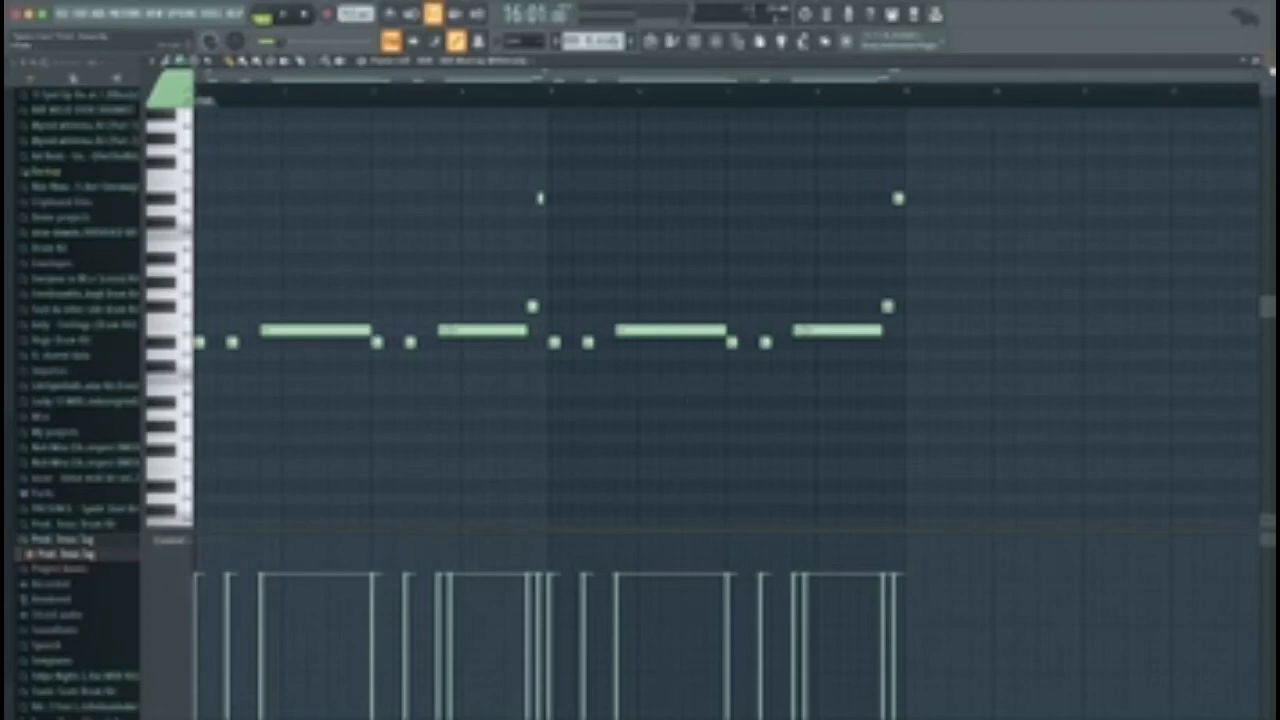
{"action": "left_click", "coordinate": [1271, 70]}
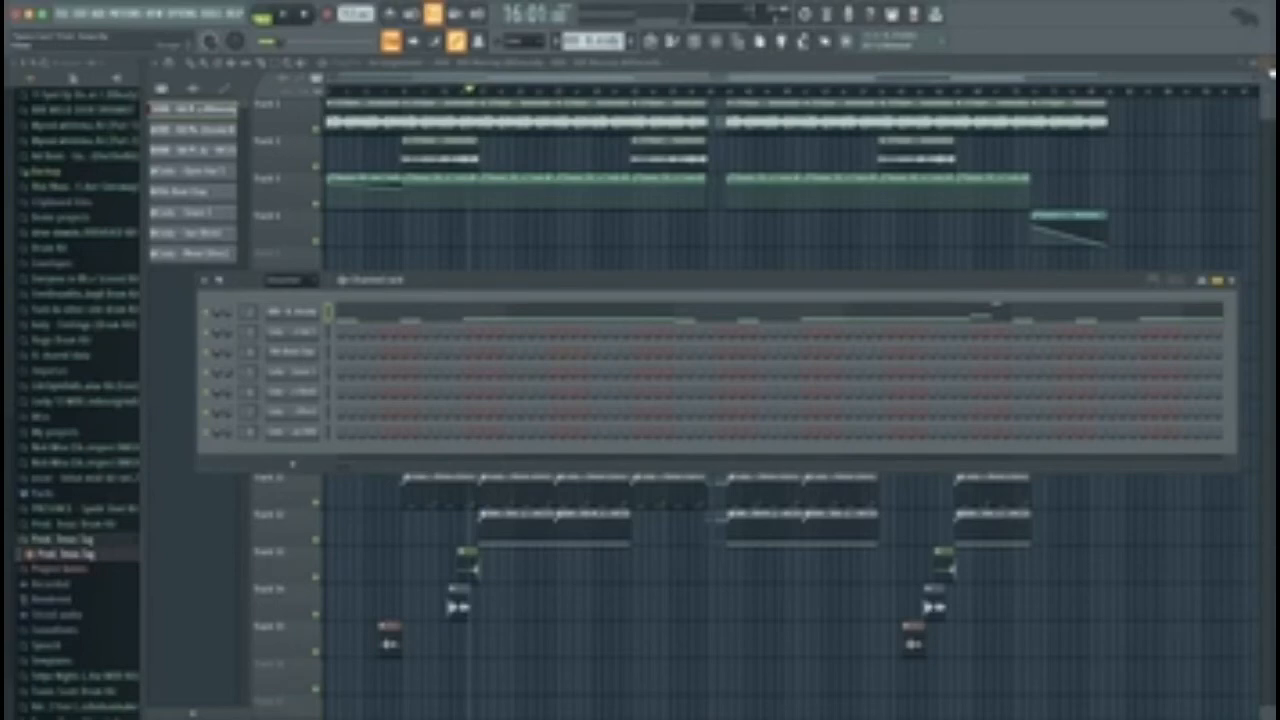
Reopen the 808 channel in the piano roll and select the first two short notes in a close-up view.
{"action": "right_click", "coordinate": [306, 317]}
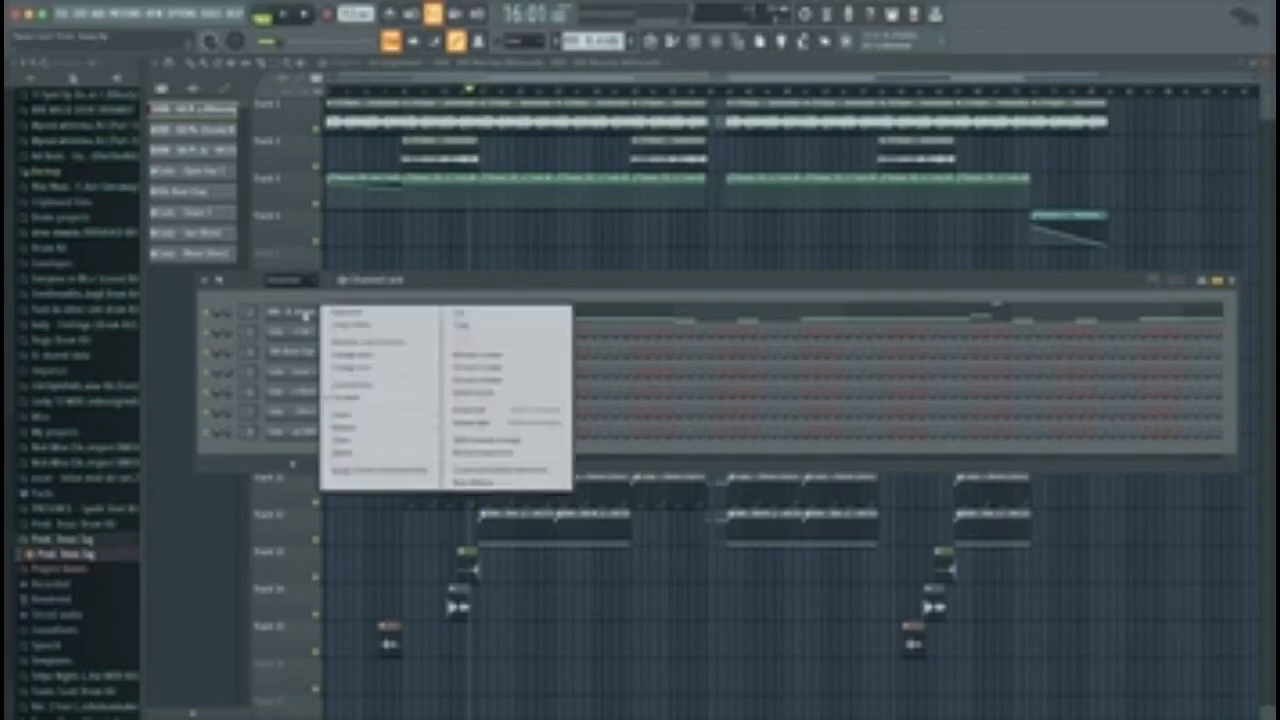
{"action": "left_click", "coordinate": [352, 312]}
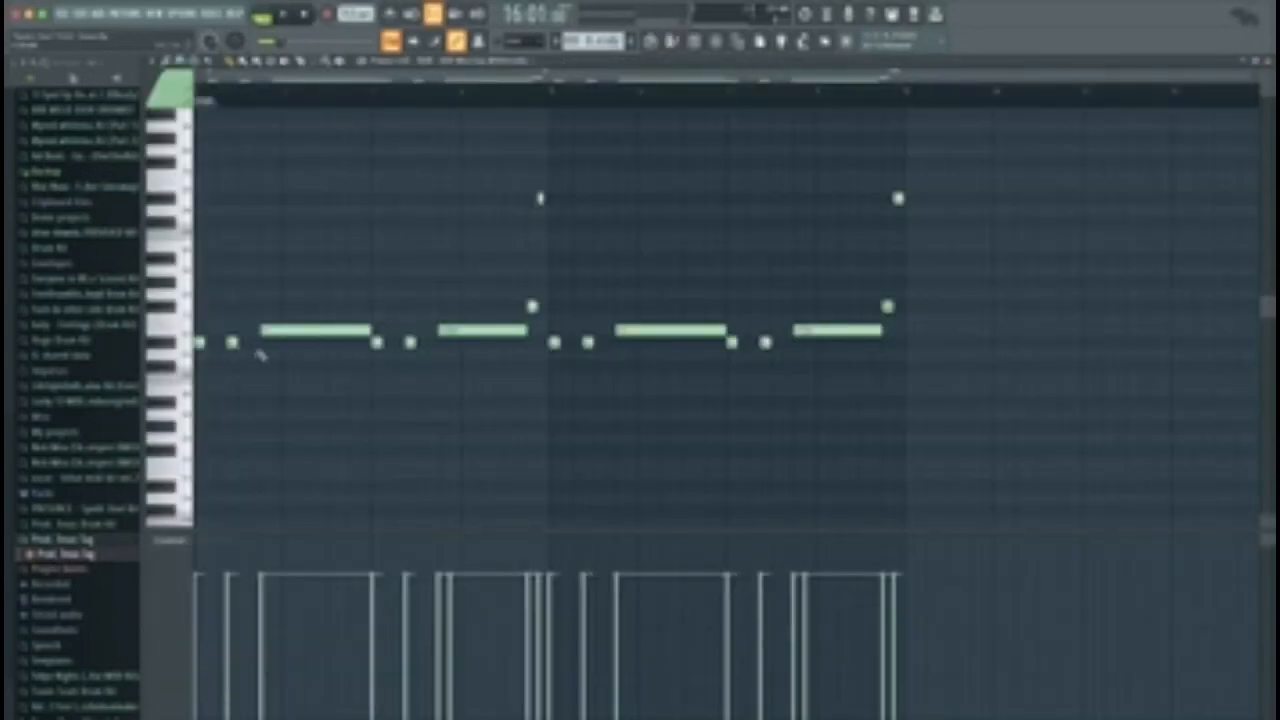
{"action": "left_click_drag", "start_coordinate": [258, 357], "coordinate": [198, 316]}
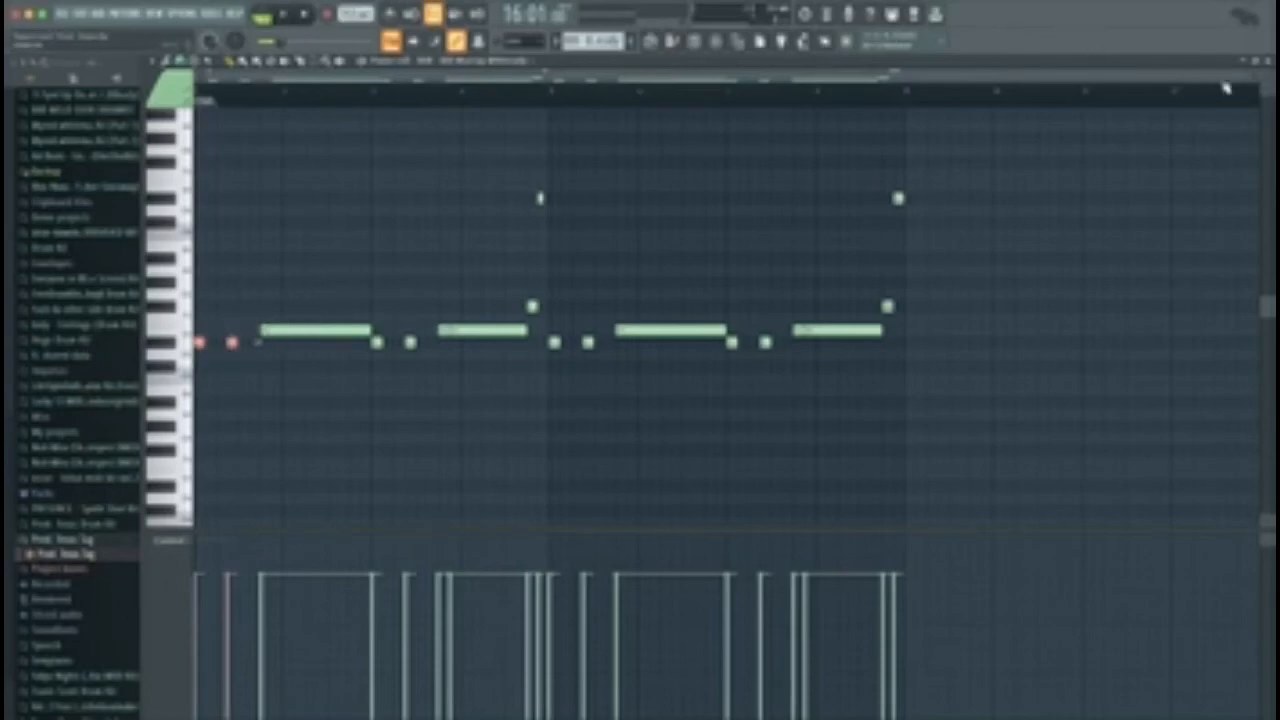
{"action": "left_click_drag", "start_coordinate": [1250, 82], "coordinate": [449, 229]}
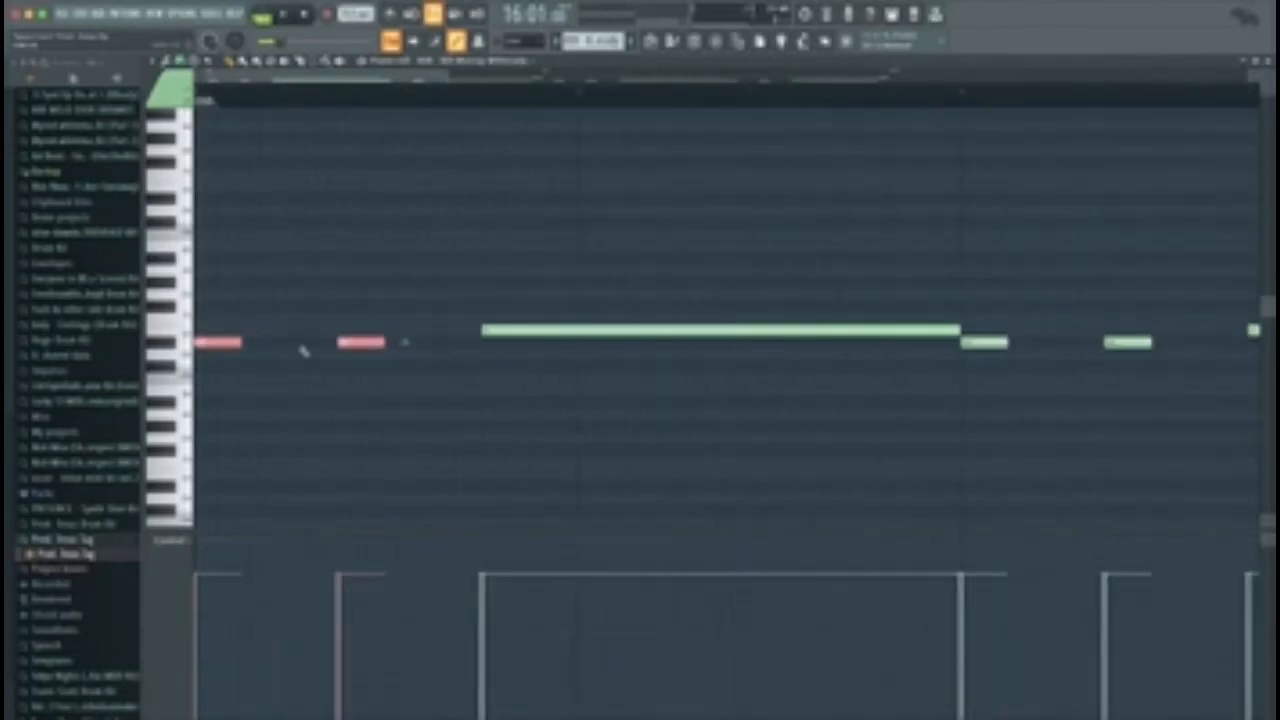
Try deleting the second short 808 note and extending the first to the start of the long note, playing the result.
{"action": "right_click", "coordinate": [345, 343]}
{"action": "left_click_drag", "start_coordinate": [248, 347], "coordinate": [481, 345]}
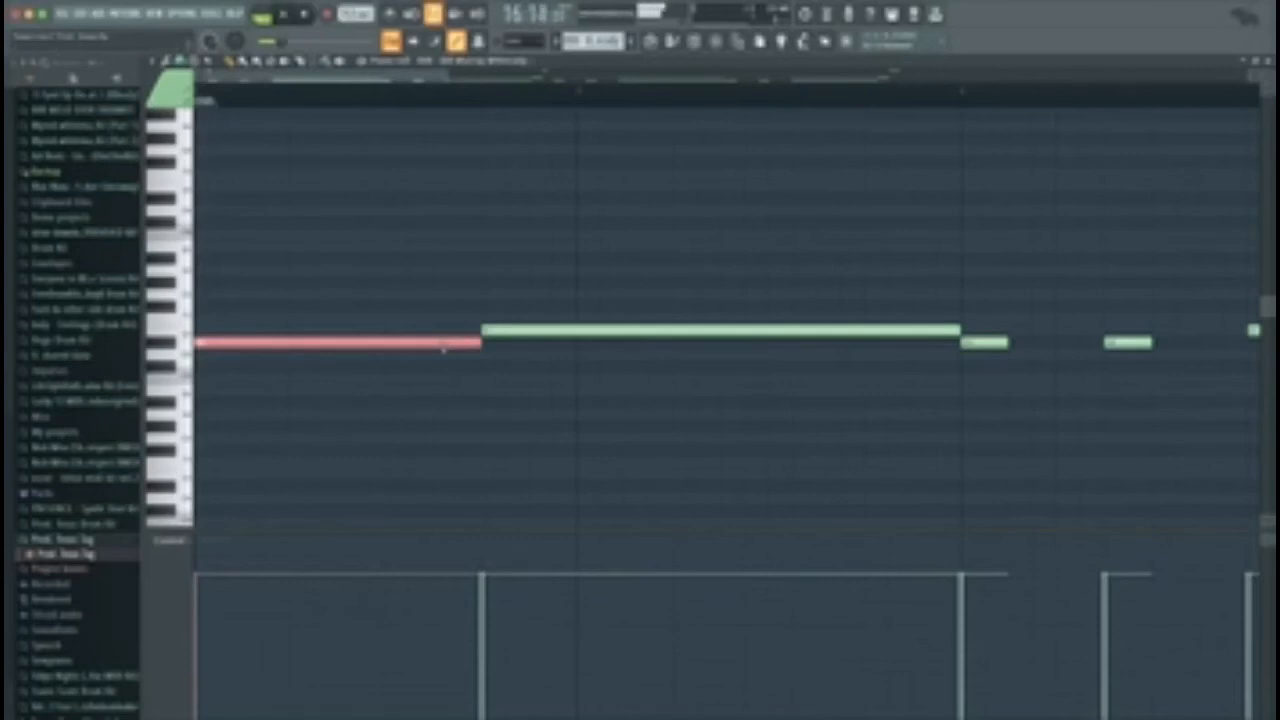
{"action": "key", "text": "space"}
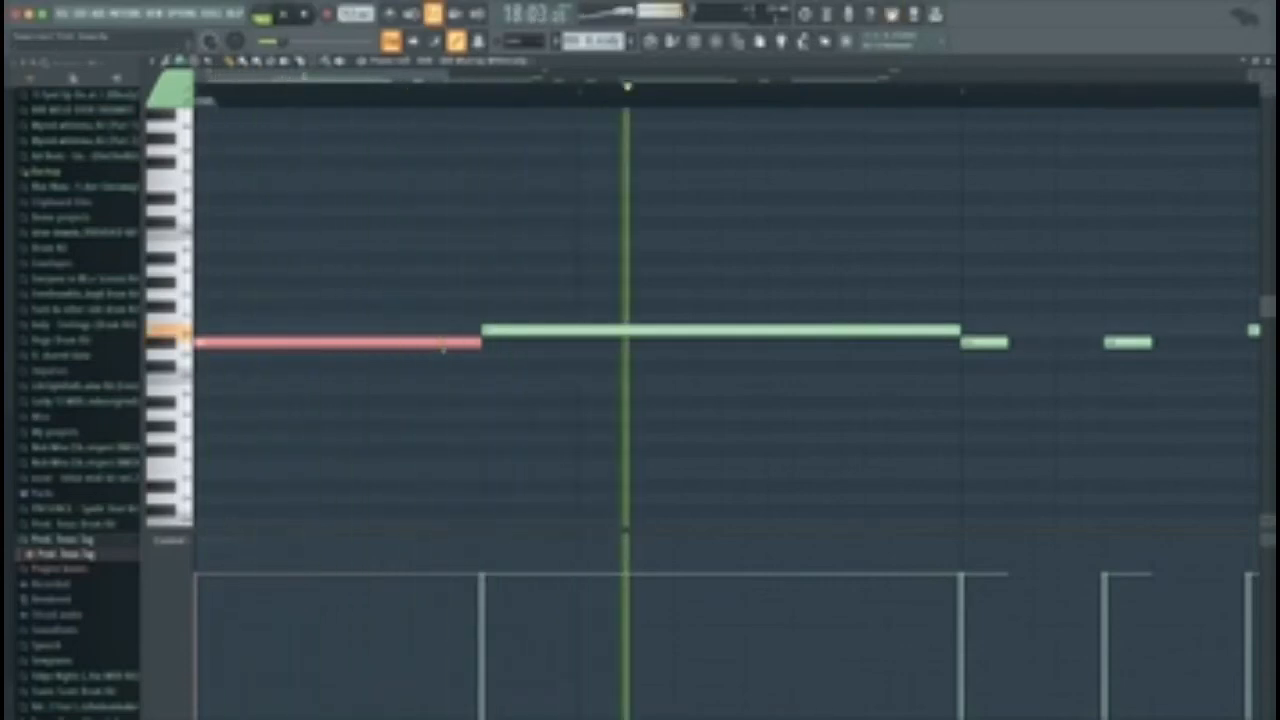
{"action": "key", "text": "space"}
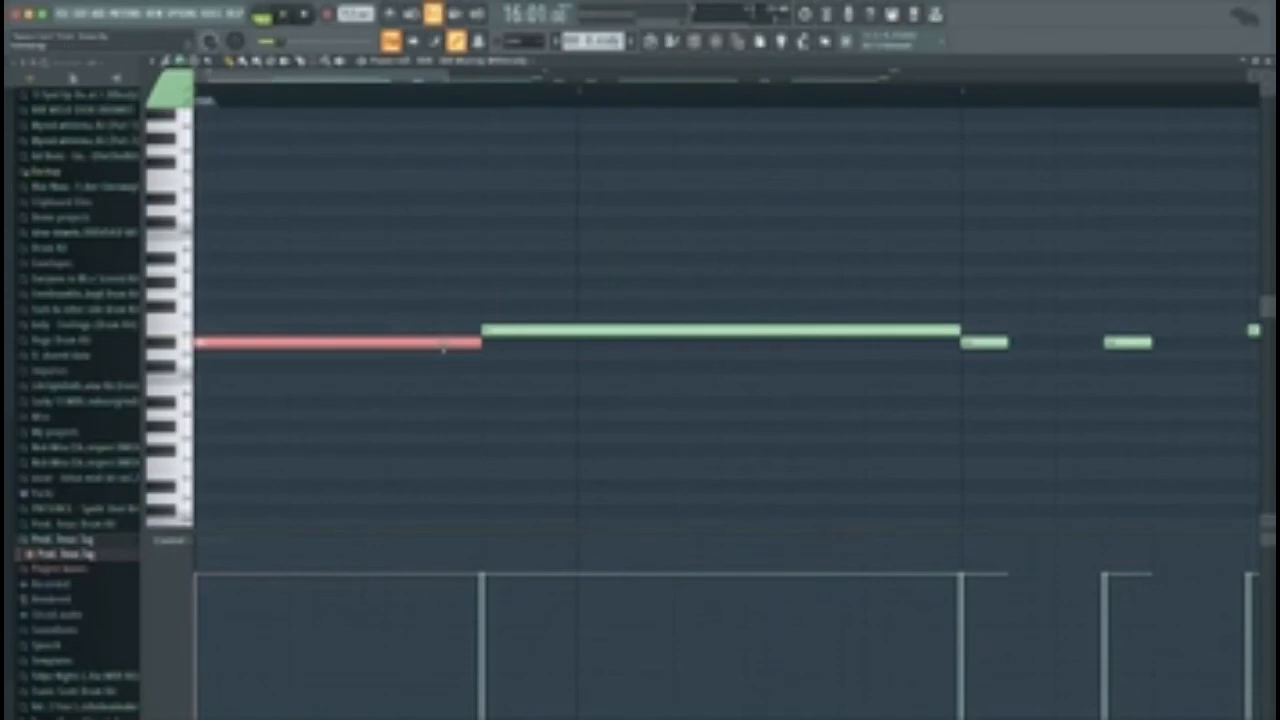
Undo the lengthening of the first 808 note, put back the second short note, and play the pattern.
{"action": "key", "text": "ctrl+z"}
{"action": "left_click", "coordinate": [338, 343]}
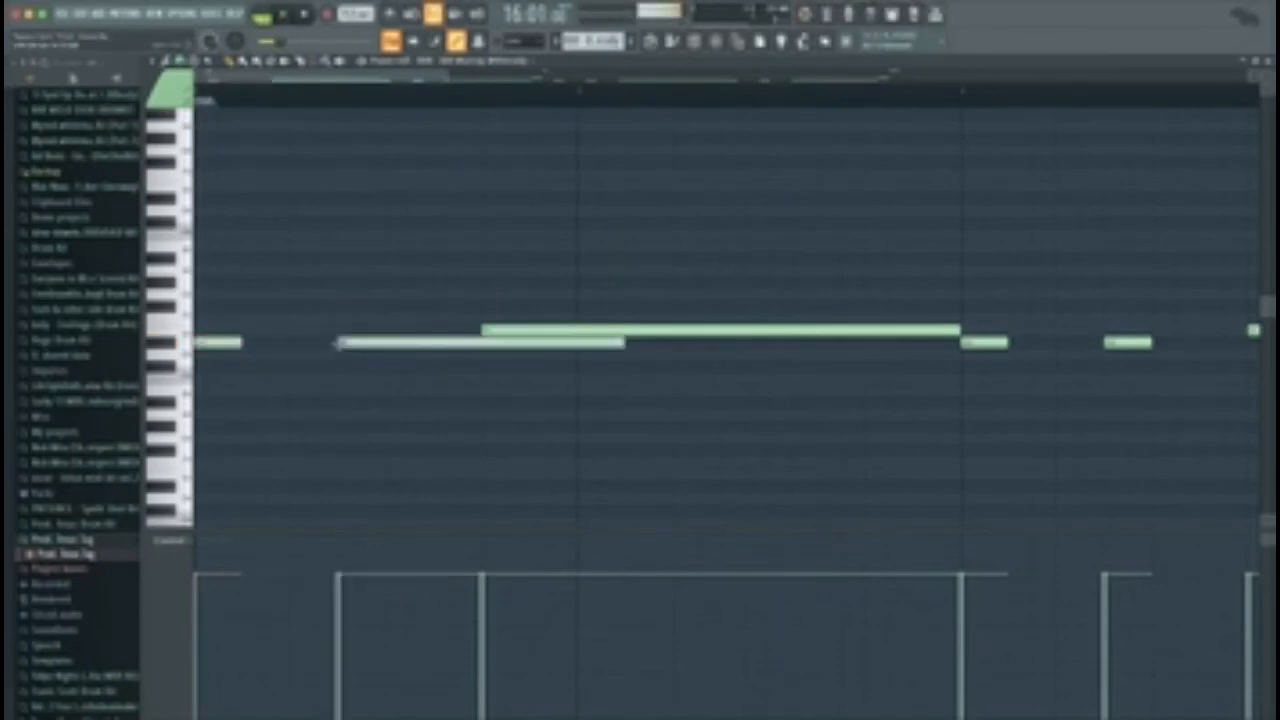
{"action": "key", "text": "space"}
{"action": "left_click_drag", "start_coordinate": [624, 344], "coordinate": [394, 363]}
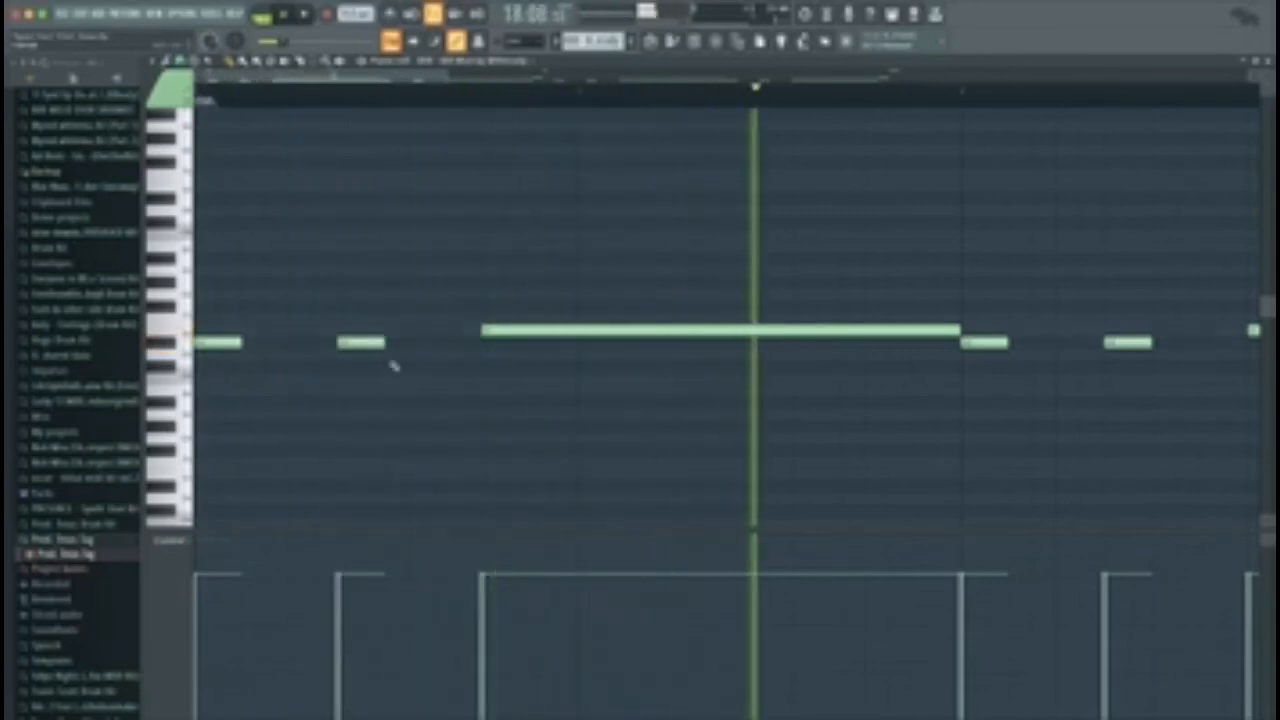
{"action": "key", "text": "space"}
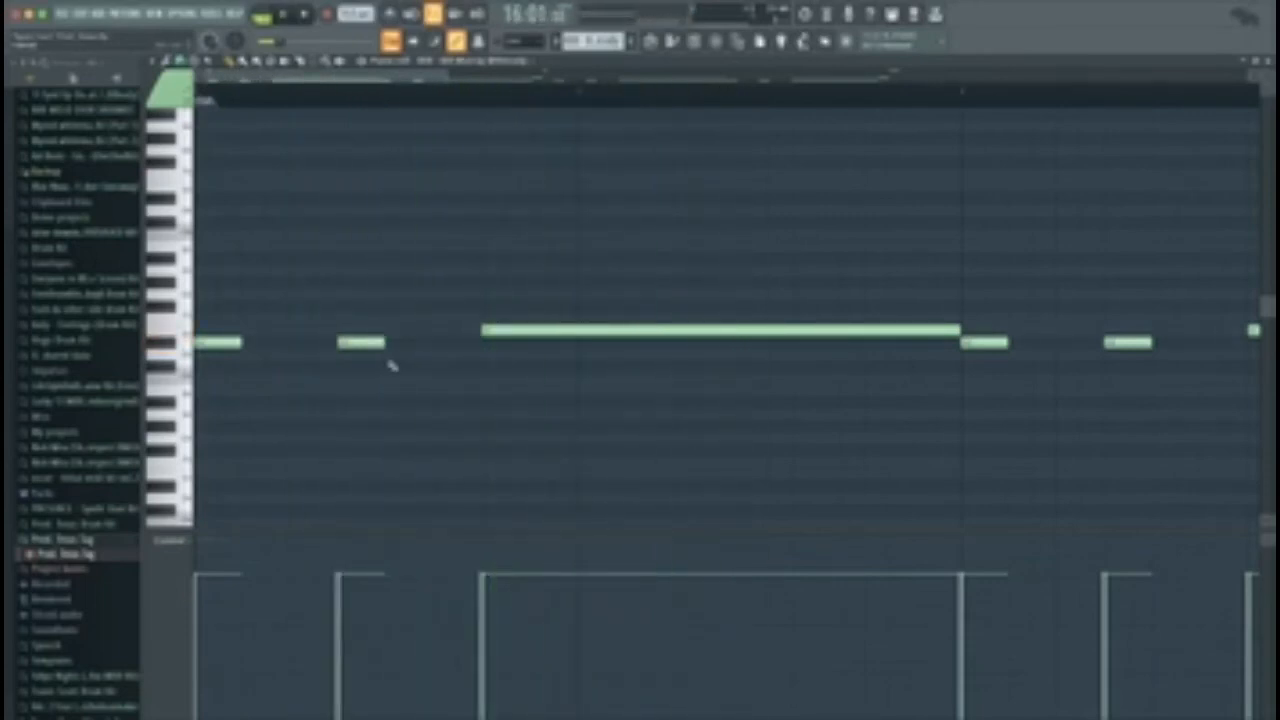
Try raising the second short 808 note by one octave and play the pattern.
{"action": "left_click", "coordinate": [363, 345], "text": "ctrl"}
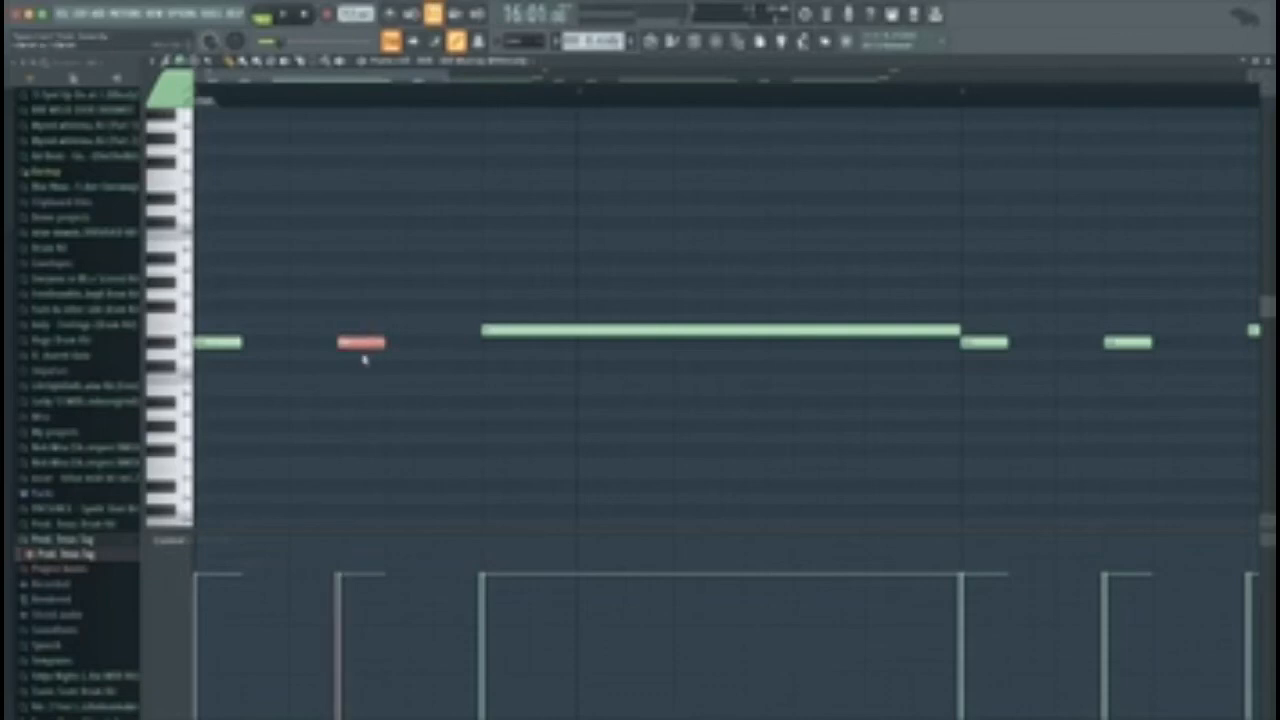
{"action": "key", "text": "ctrl+Up"}
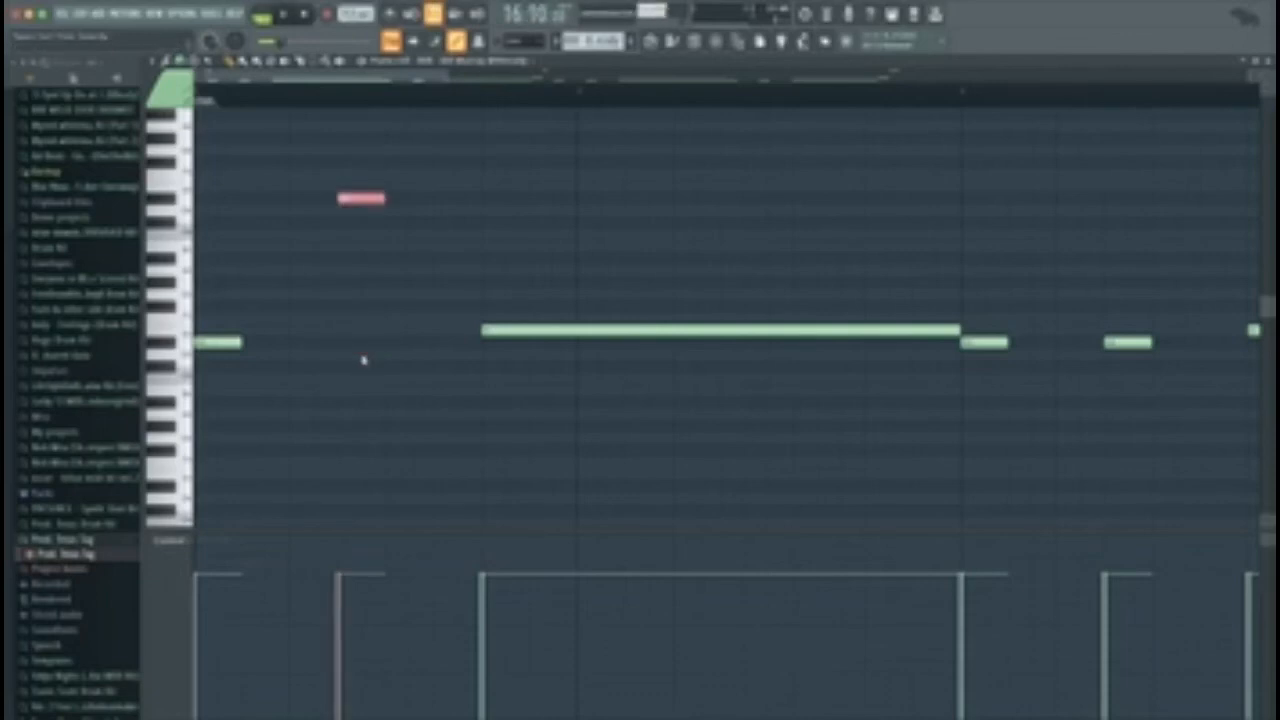
{"action": "key", "text": "space"}
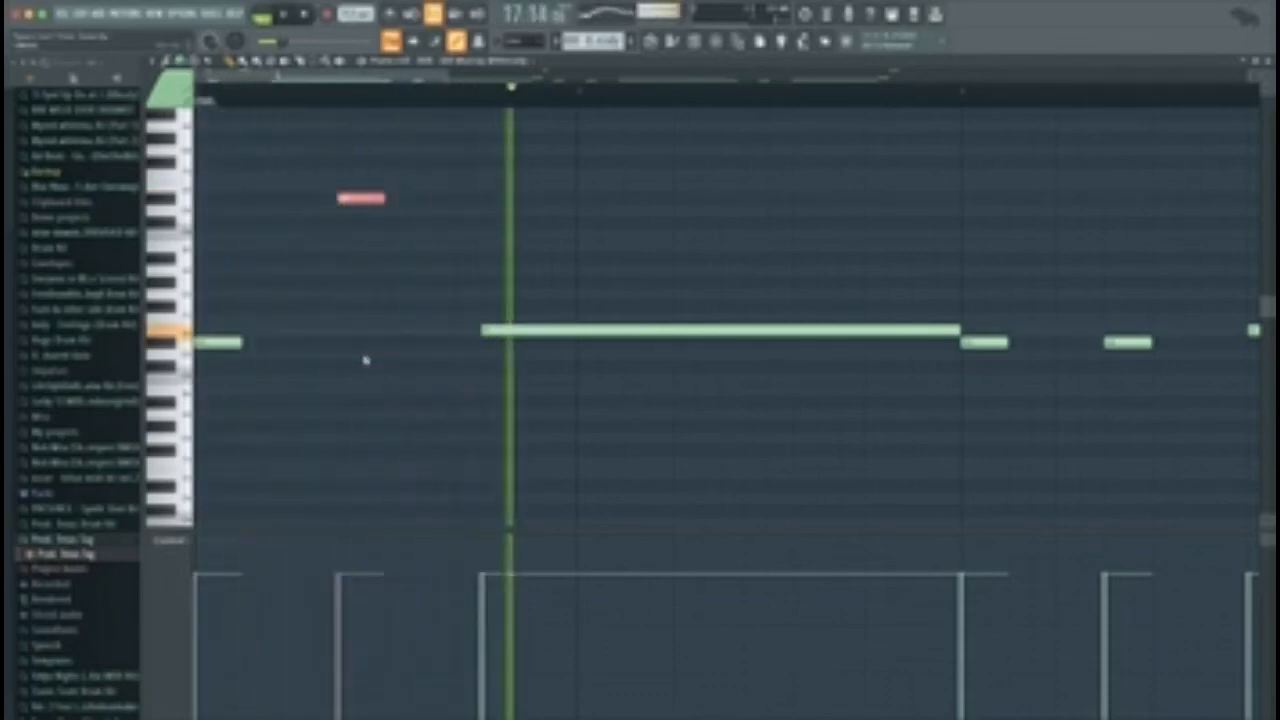
Try the second short 808 note one octave below its original pitch, play it, and restore the original octave.
{"action": "key", "text": "ctrl+Down"}
{"action": "key", "text": "ctrl+Down"}
{"action": "key", "text": "space"}
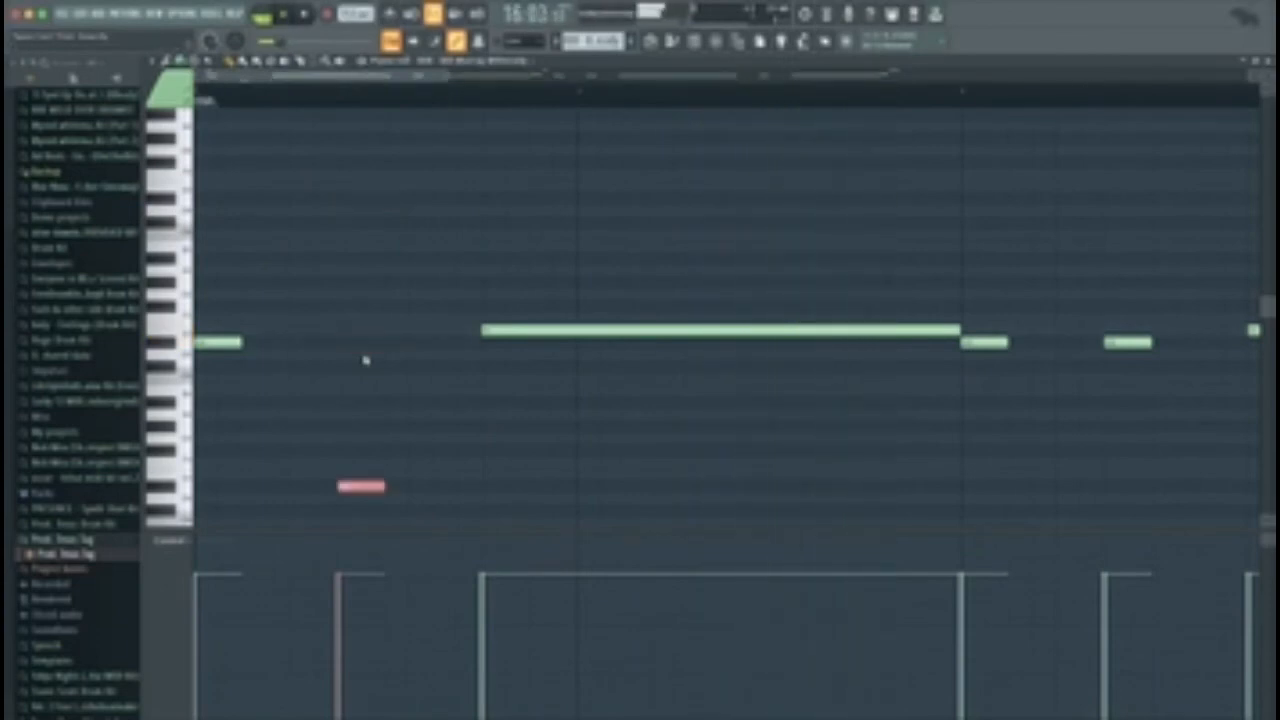
{"action": "key", "text": "space"}
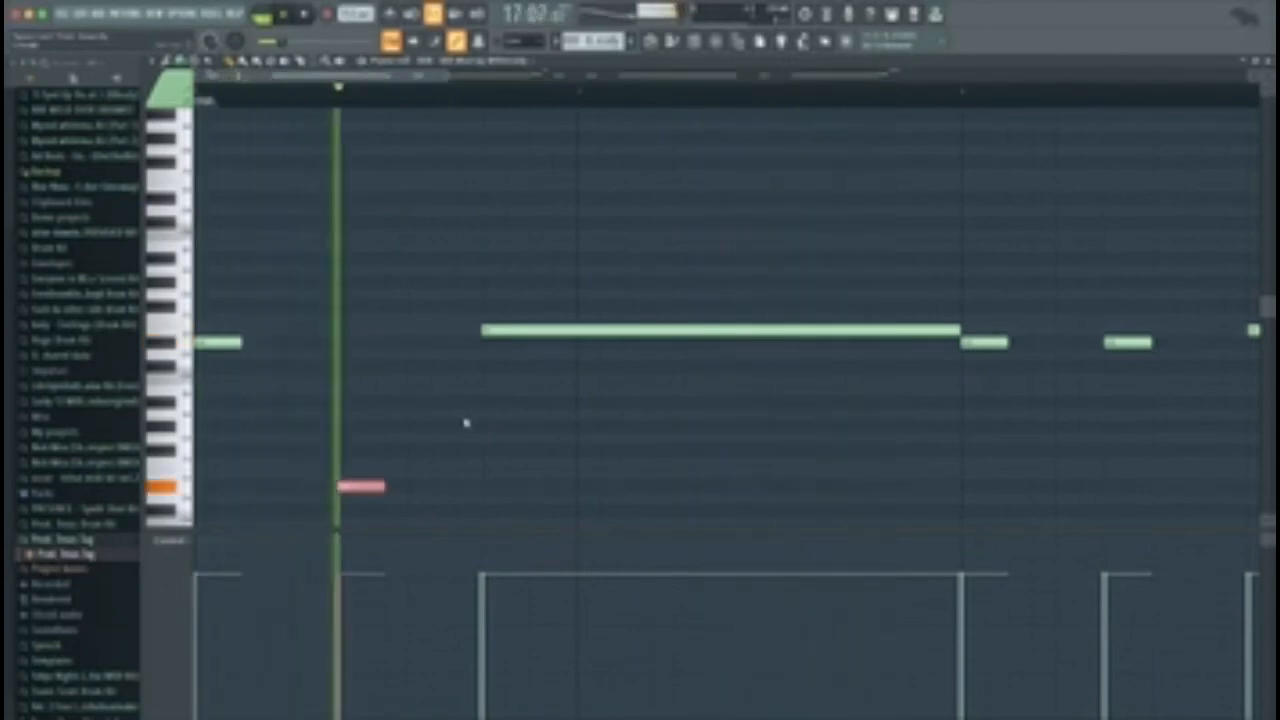
{"action": "key", "text": "ctrl+Up"}
{"action": "key", "text": "space"}
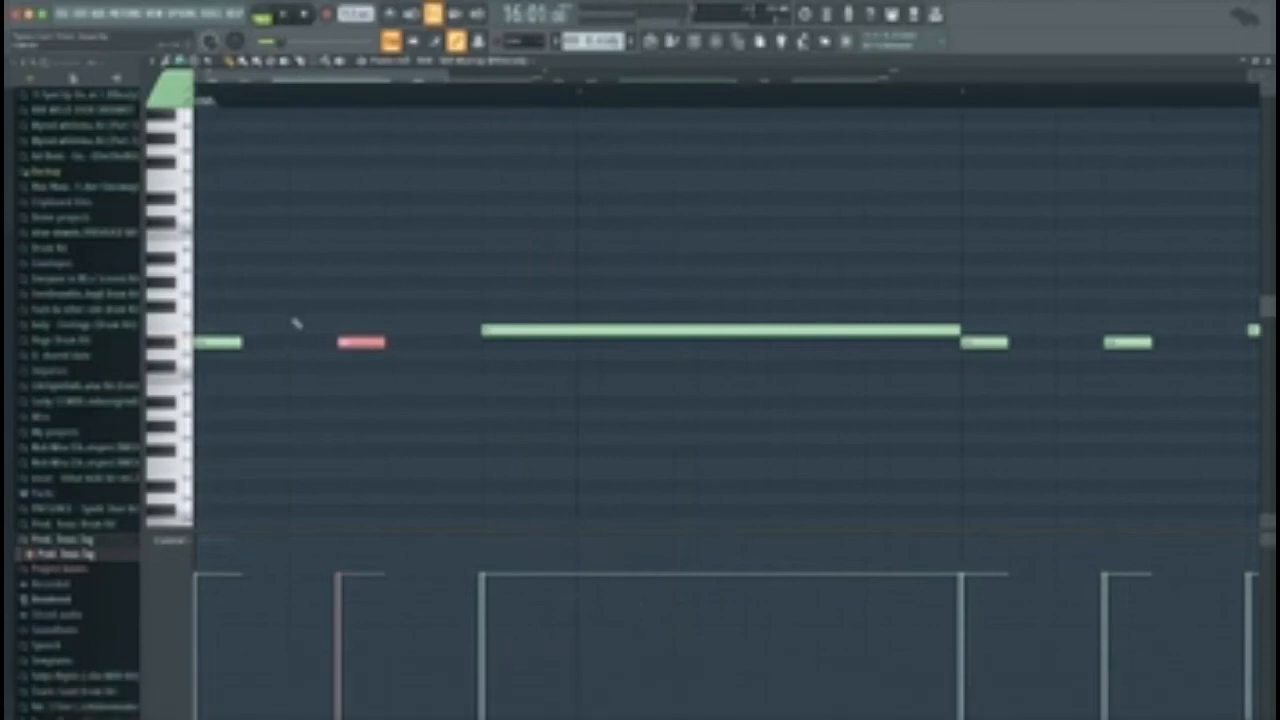
Return to the playlist and play the full arrangement from bar 17.
{"action": "scroll", "coordinate": [504, 452], "scroll_direction": "down", "scroll_amount": 1}
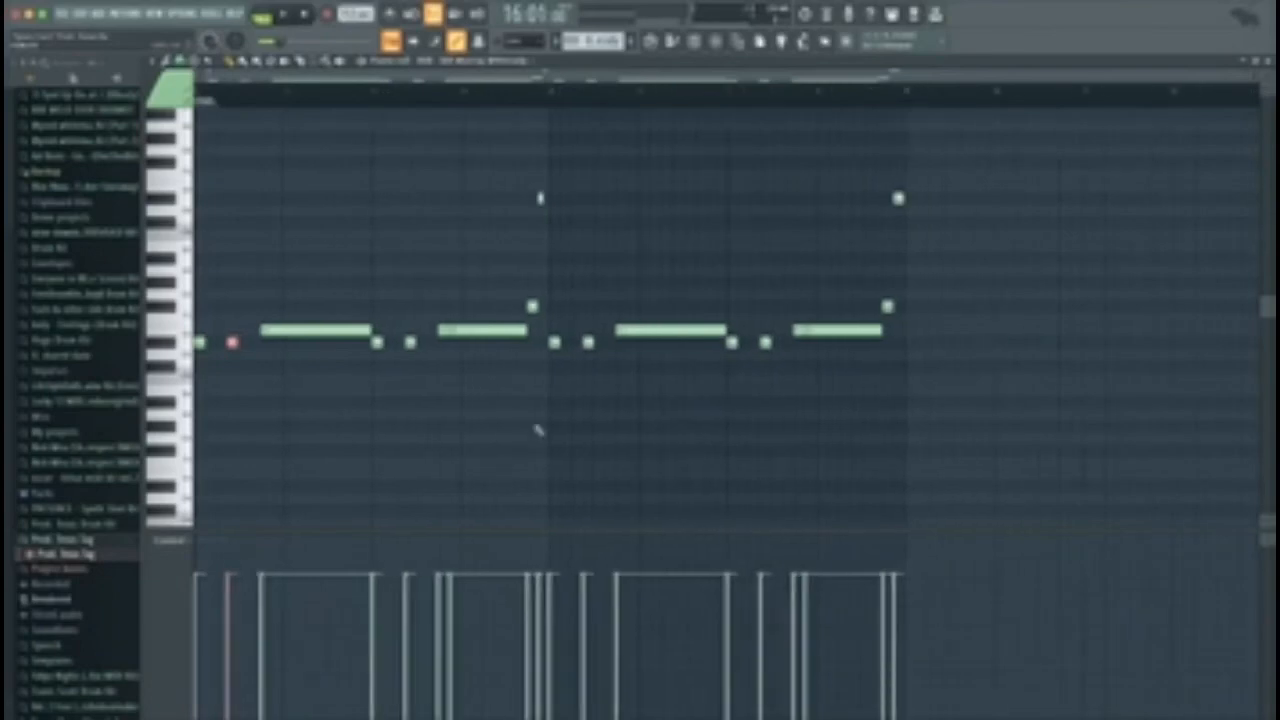
{"action": "key", "text": "F5"}
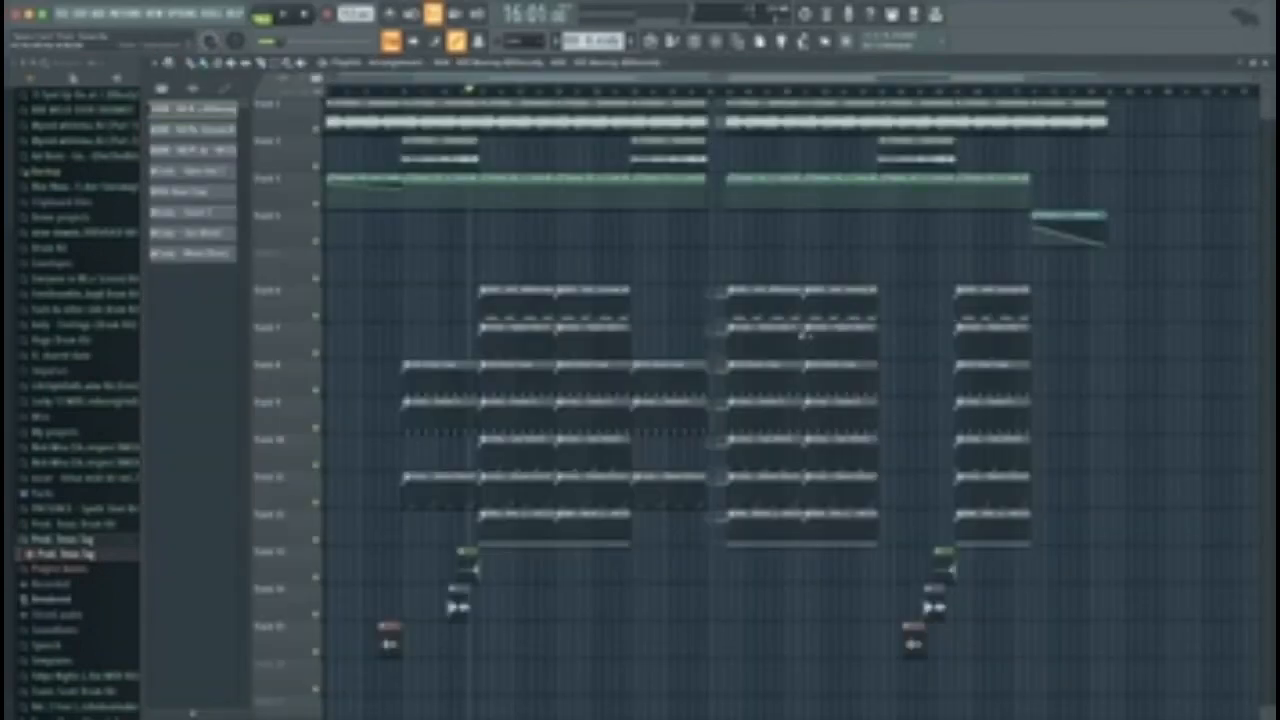
{"action": "left_click", "coordinate": [481, 93]}
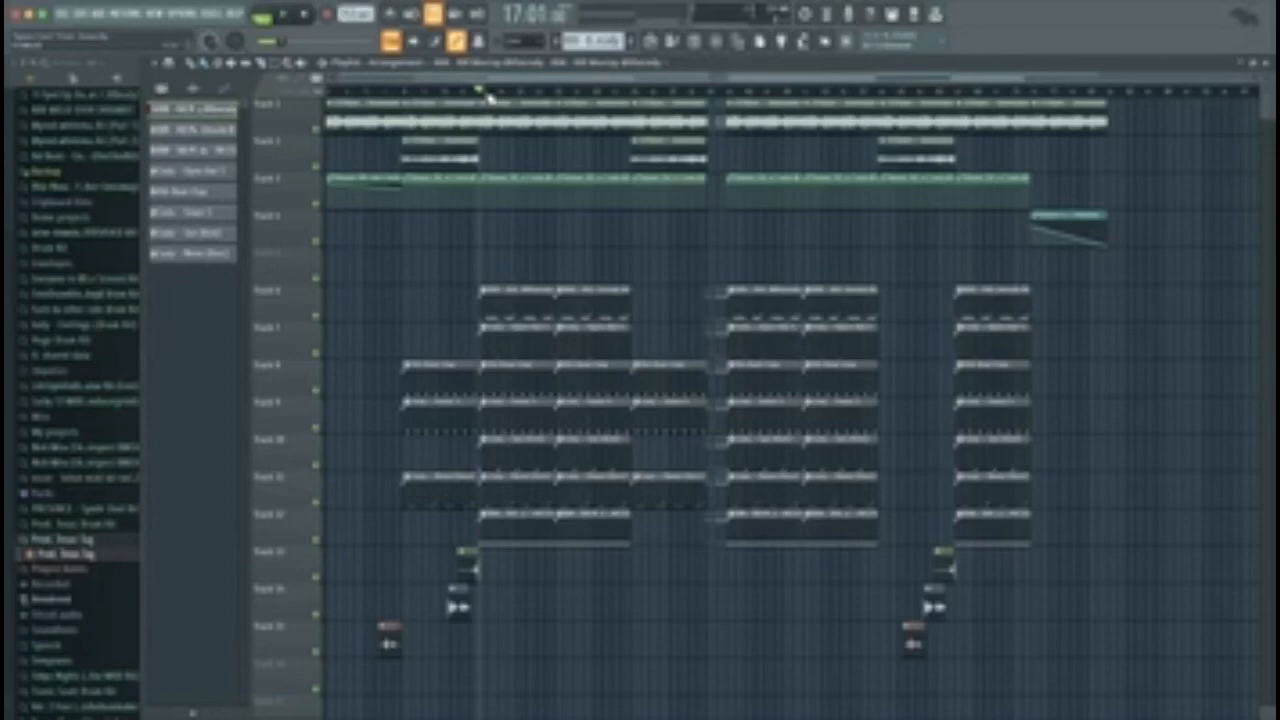
{"action": "key", "text": "space"}
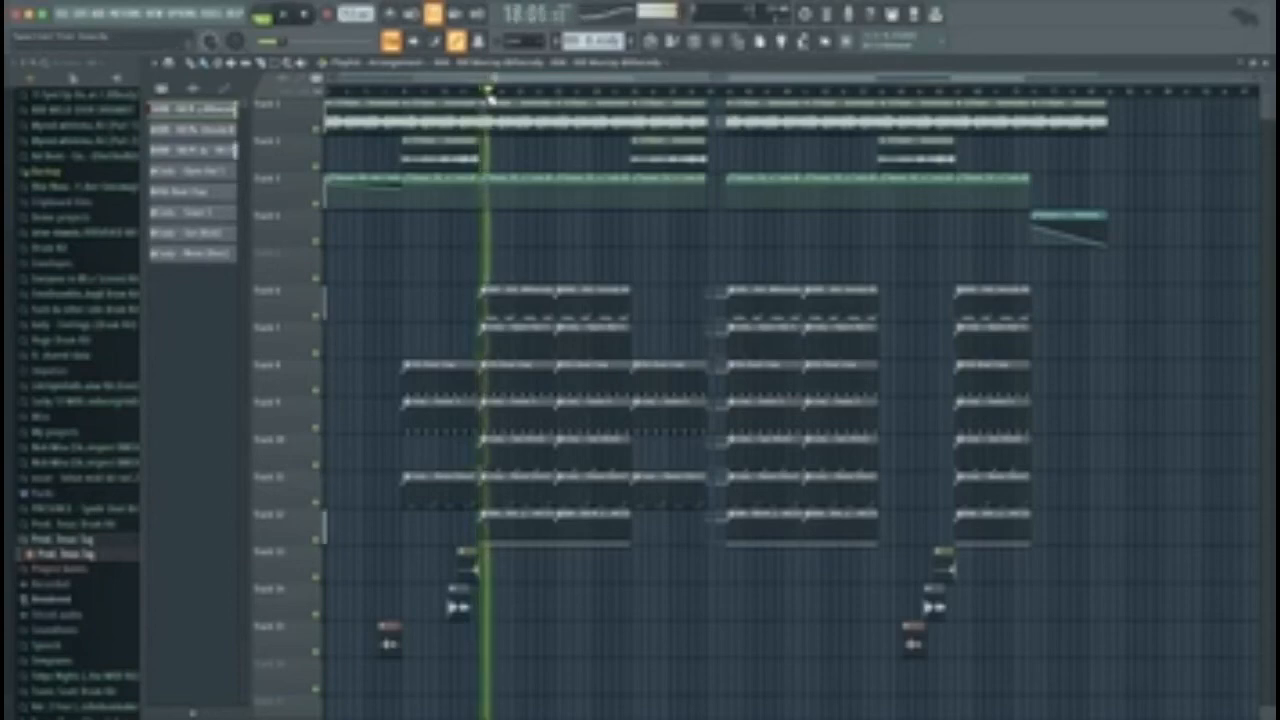